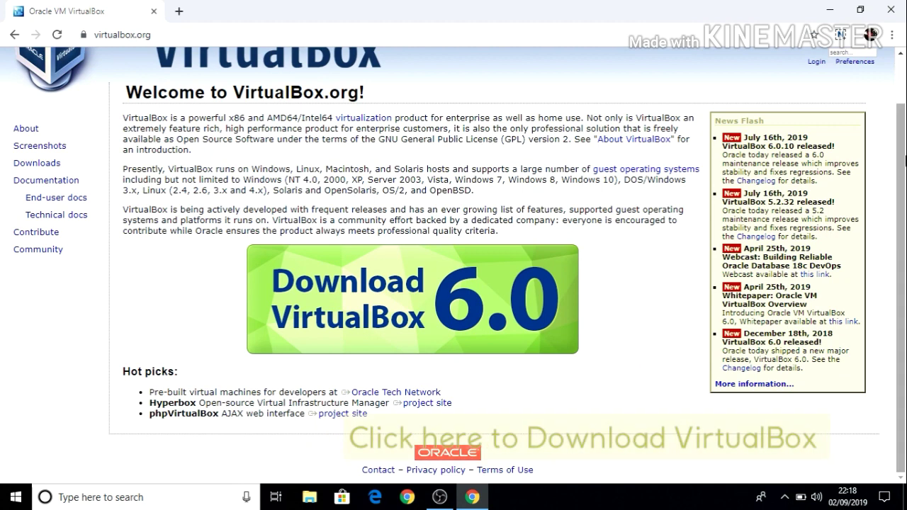
Go to the VirtualBox 6.0 download page from the virtualbox.org welcome banner
{"action": "left_click", "coordinate": [372, 271]}
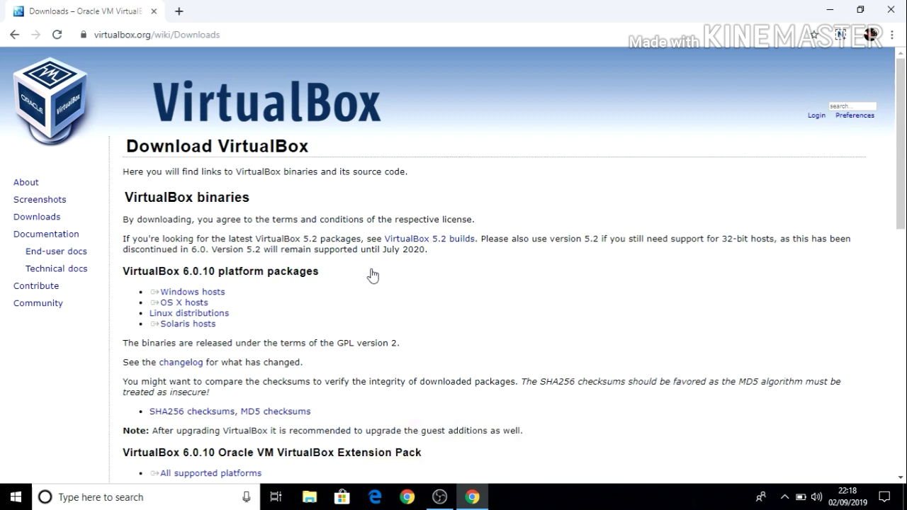
Download the VirtualBox 6.0.10 installer for Windows hosts
{"action": "left_click", "coordinate": [213, 292]}
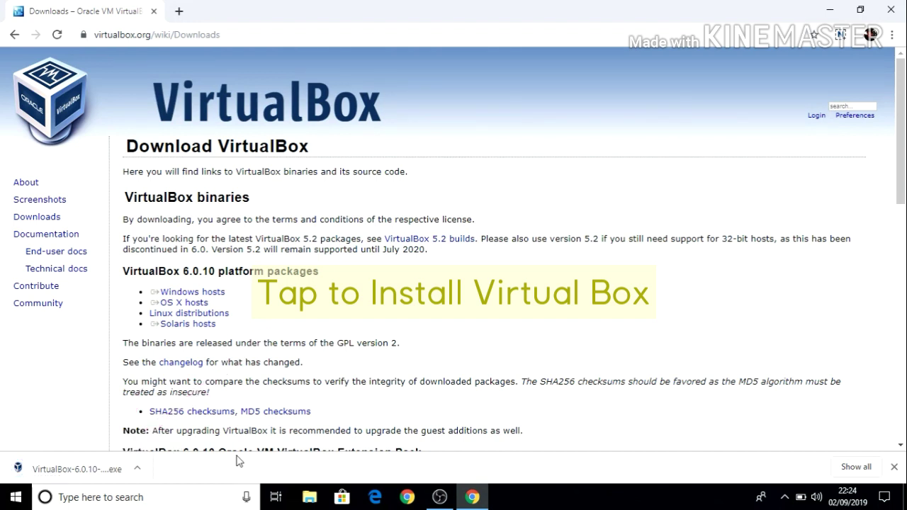
Install VirtualBox 6.0.10 with default options, allowing the Oracle USB driver, and finish setup
{"action": "left_click", "coordinate": [32, 473]}
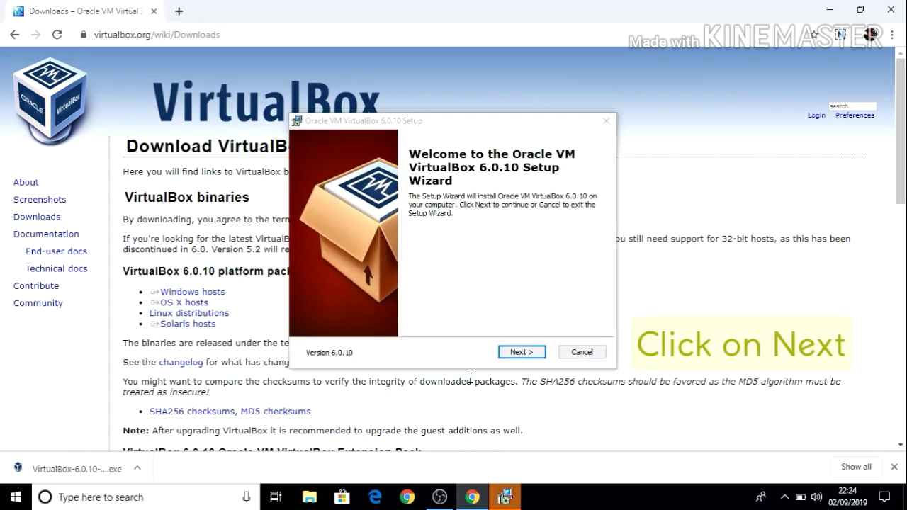
{"action": "left_click", "coordinate": [527, 354]}
{"action": "left_click", "coordinate": [527, 355]}
{"action": "left_click", "coordinate": [527, 356]}
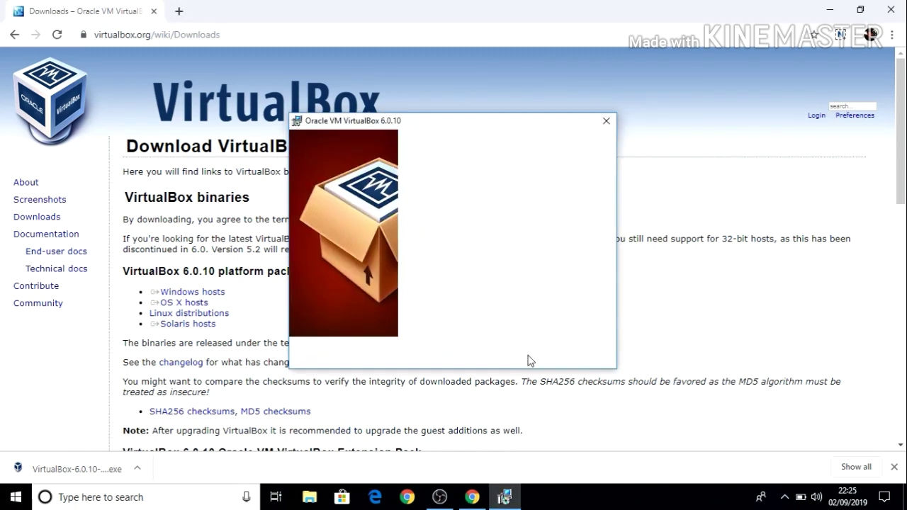
{"action": "left_click", "coordinate": [528, 355]}
{"action": "left_click", "coordinate": [528, 354]}
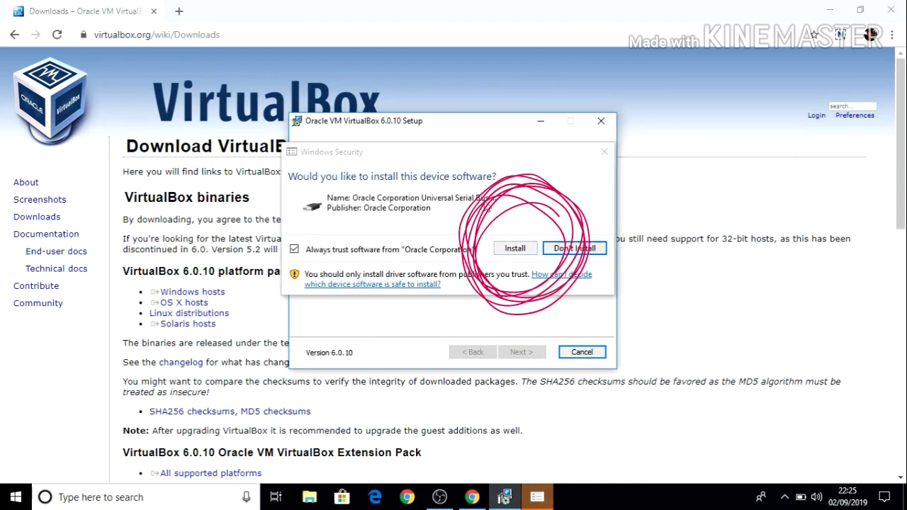
{"action": "left_click", "coordinate": [516, 250]}
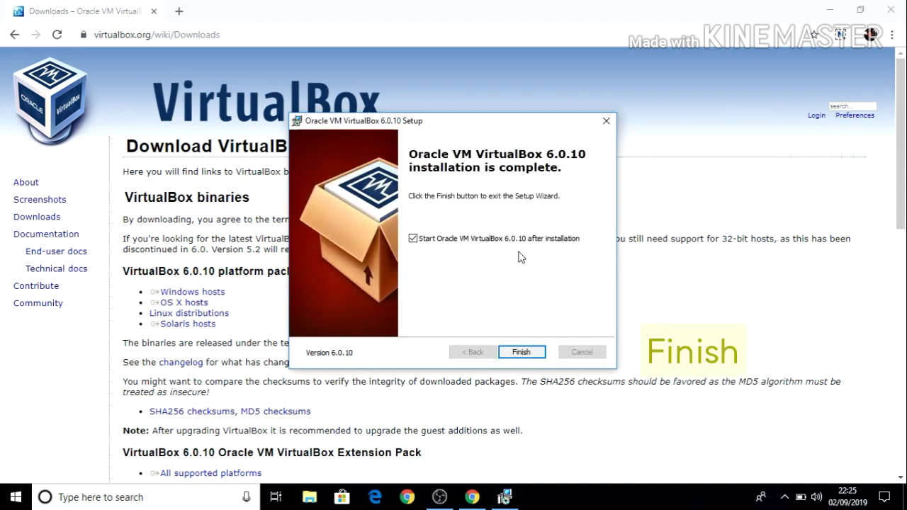
{"action": "left_click", "coordinate": [525, 353]}
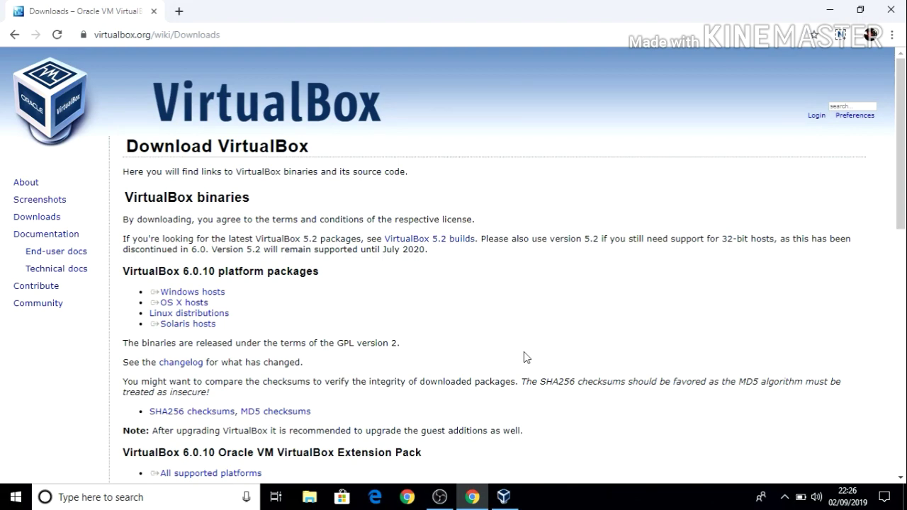
Maximize VirtualBox Manager and define a new 'Win 10' machine, Windows 10 64-bit, 1024 MB memory
{"action": "left_click", "coordinate": [503, 496]}
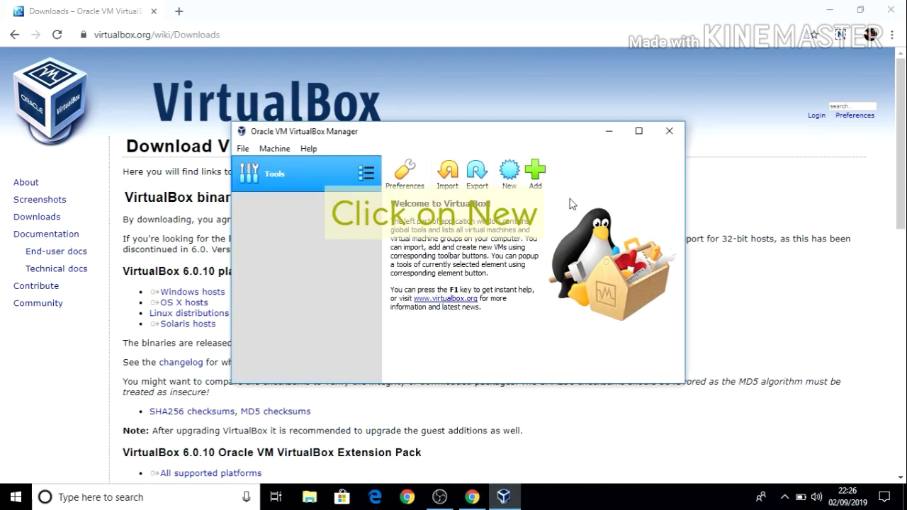
{"action": "left_click", "coordinate": [638, 130]}
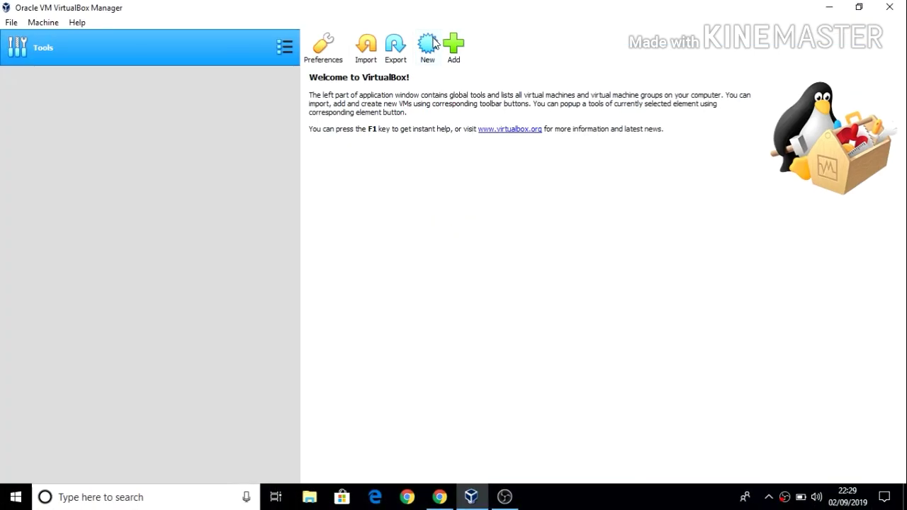
{"action": "left_click", "coordinate": [427, 46]}
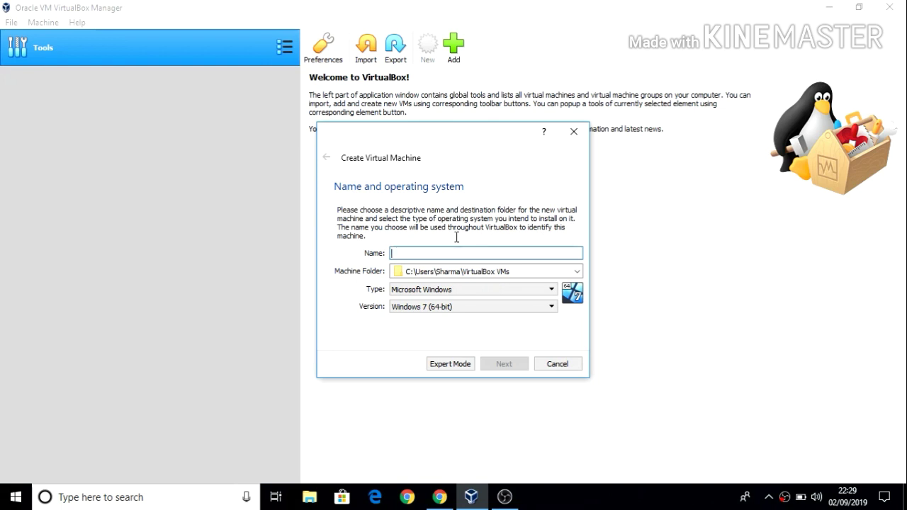
{"action": "type", "text": "Win "}
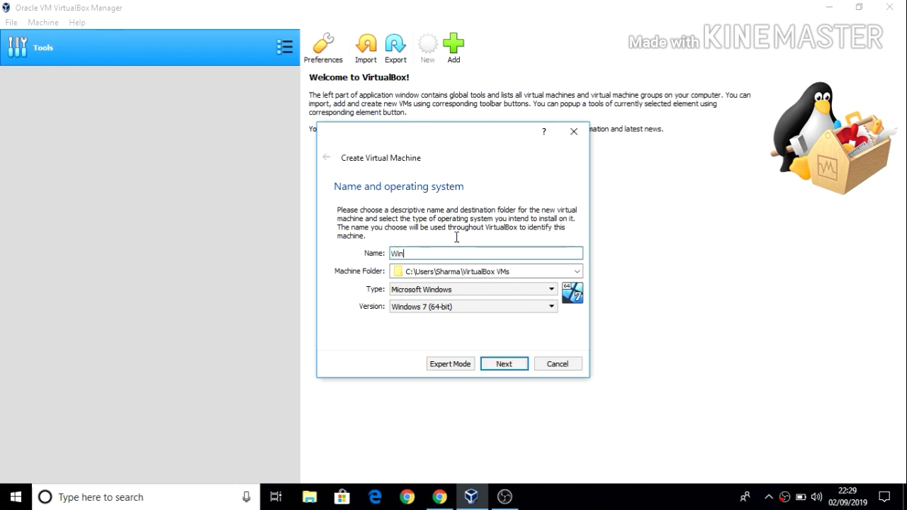
{"action": "type", "text": "10"}
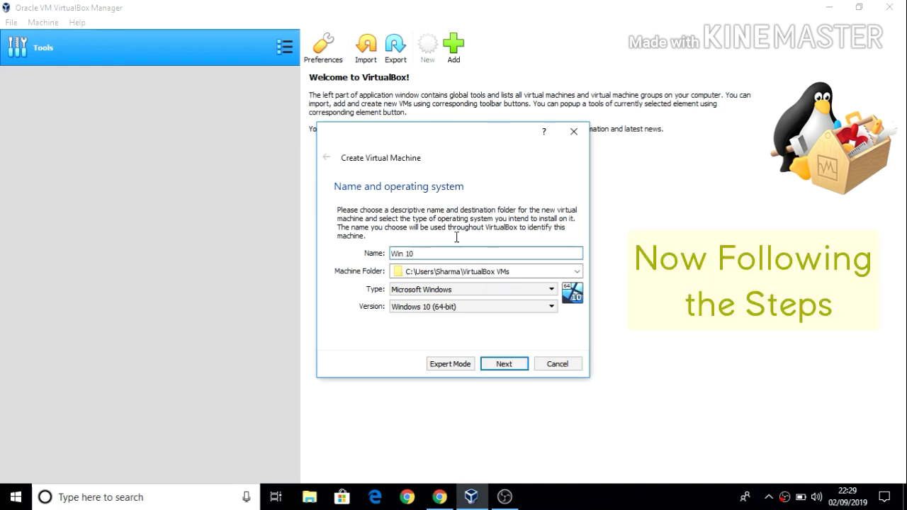
{"action": "left_click", "coordinate": [504, 364]}
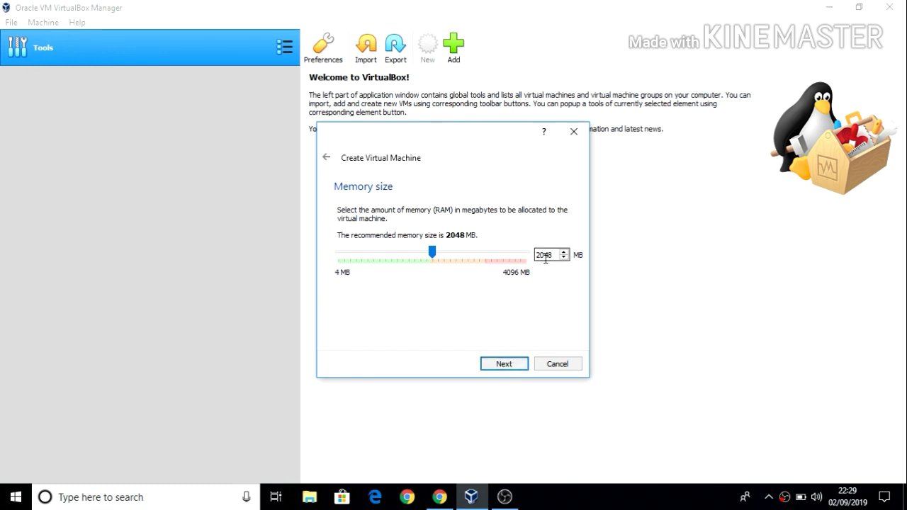
{"action": "left_click_drag", "start_coordinate": [432, 253], "coordinate": [392, 262]}
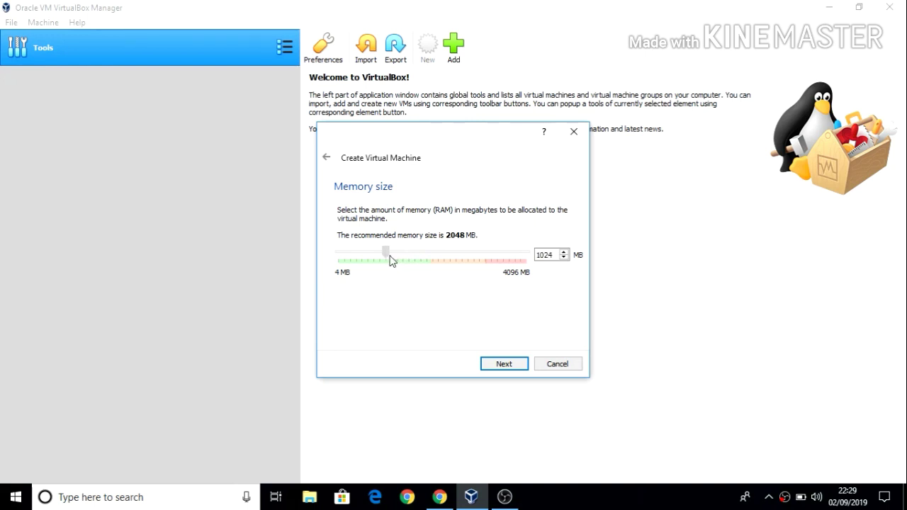
{"action": "left_click", "coordinate": [503, 363]}
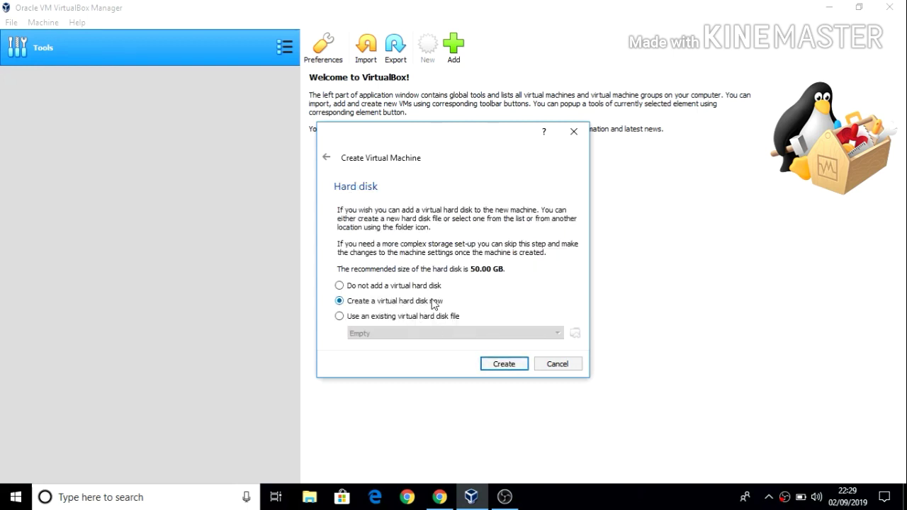
Try creating a fixed-size 20.13 GB VDI virtual hard disk for Win 10
{"action": "left_click", "coordinate": [521, 368]}
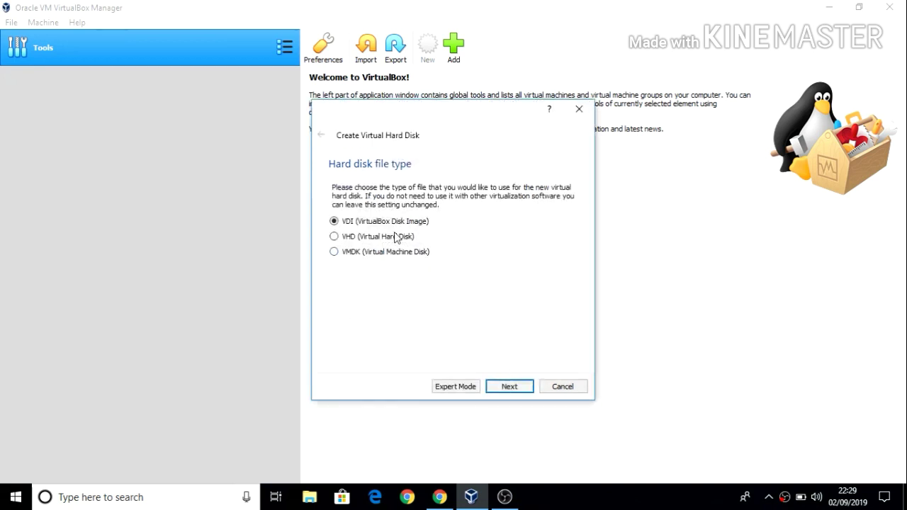
{"action": "left_click", "coordinate": [500, 390]}
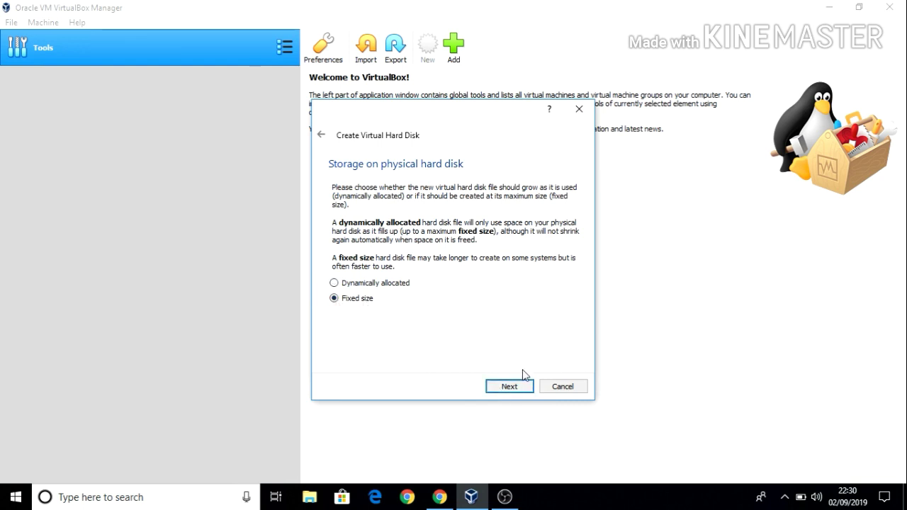
{"action": "left_click", "coordinate": [521, 389]}
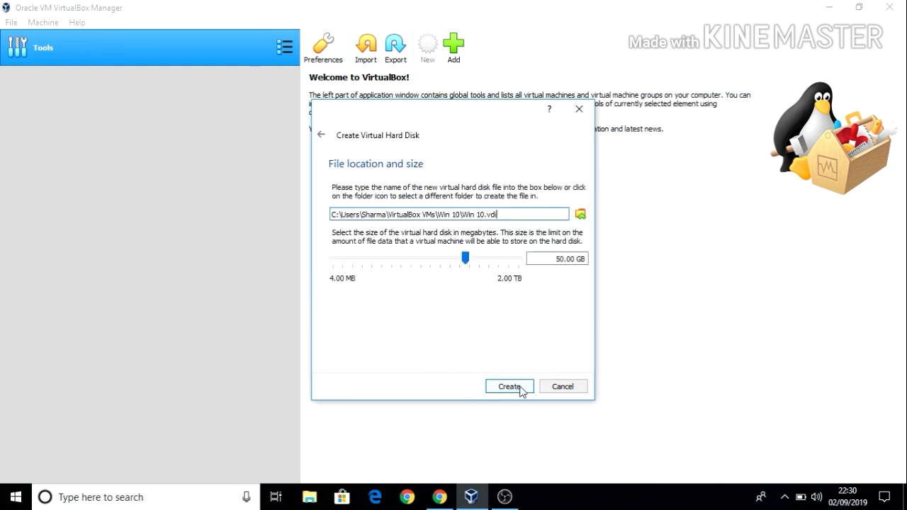
{"action": "mouse_move", "coordinate": [464, 260]}
{"action": "left_mouse_down"}
{"action": "mouse_move", "coordinate": [442, 263]}
{"action": "mouse_move", "coordinate": [452, 265]}
{"action": "left_mouse_up"}
{"action": "left_click", "coordinate": [517, 387]}
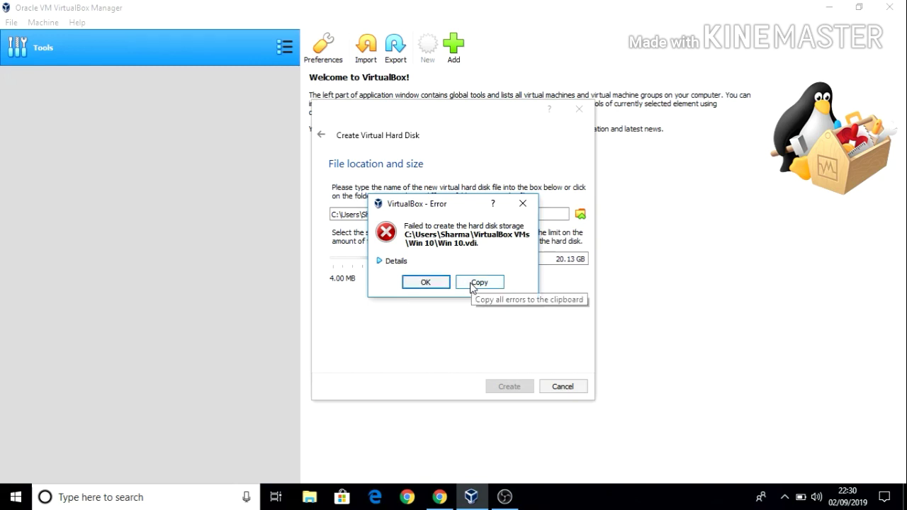
Review and dismiss the disk creation error, then choose a new disk file location
{"action": "left_click", "coordinate": [392, 262]}
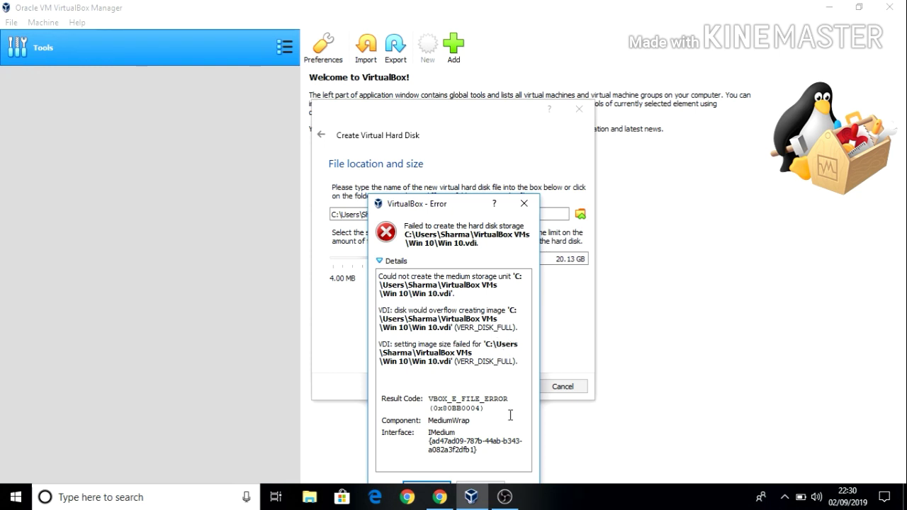
{"action": "left_click", "coordinate": [523, 204]}
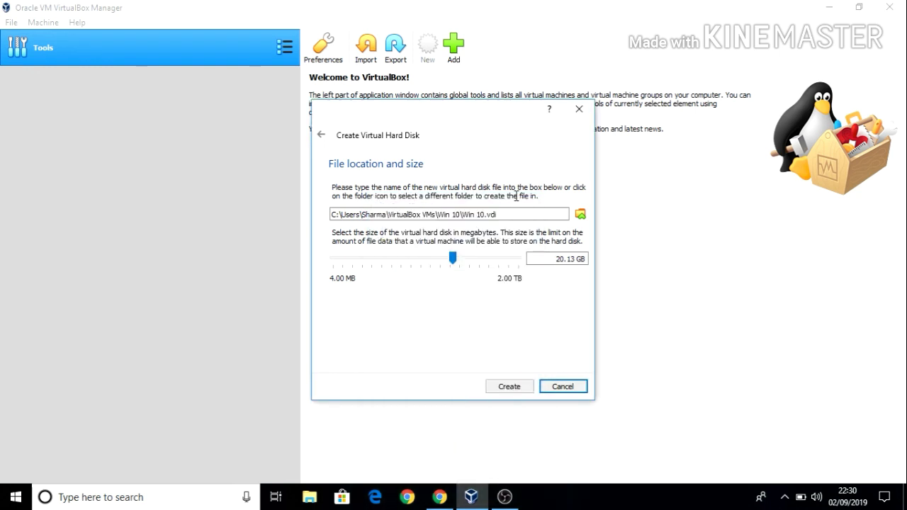
{"action": "left_click", "coordinate": [580, 214]}
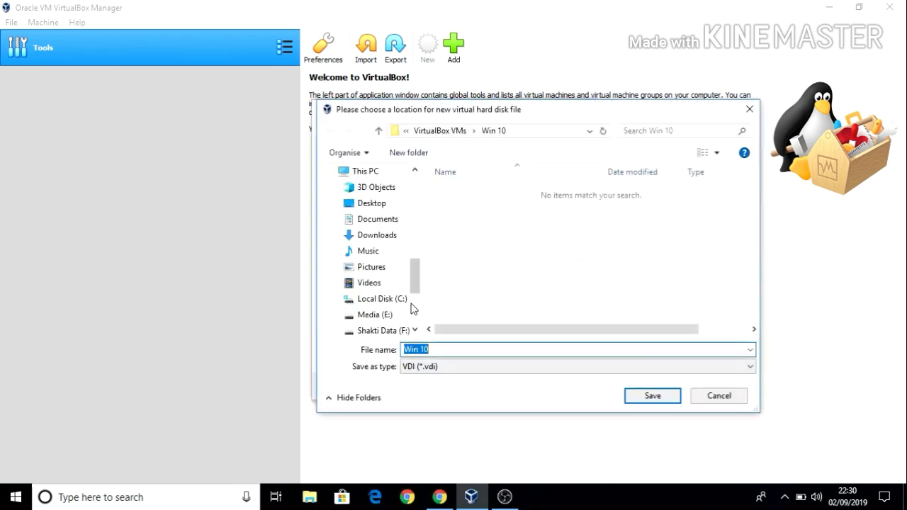
{"action": "scroll", "coordinate": [413, 308], "scroll_direction": "down", "scroll_amount": 3}
{"action": "scroll", "coordinate": [394, 221], "scroll_direction": "up", "scroll_amount": 5}
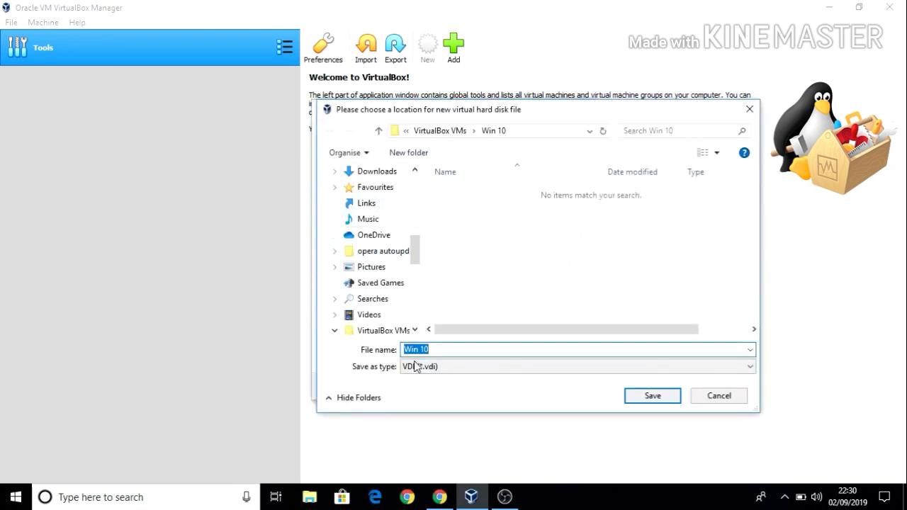
{"action": "left_click_drag", "start_coordinate": [417, 267], "coordinate": [416, 316]}
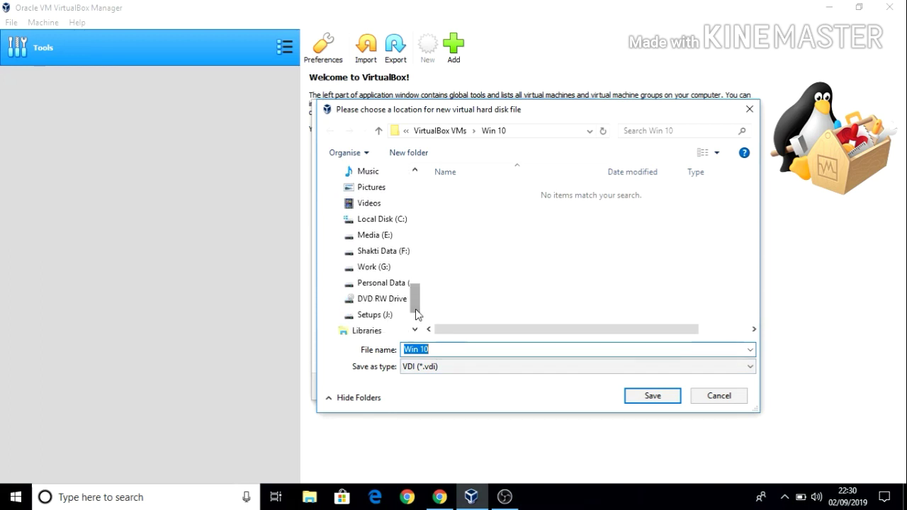
Create a VM folder on drive F: and save the 20.13 GB Win 10.vdi disk there
{"action": "left_click", "coordinate": [385, 257]}
{"action": "left_click", "coordinate": [425, 153]}
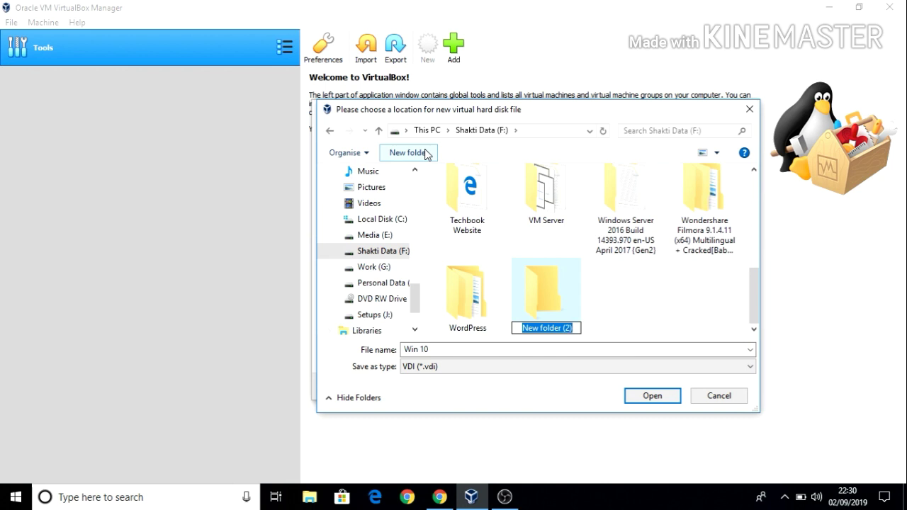
{"action": "type", "text": "VM"}
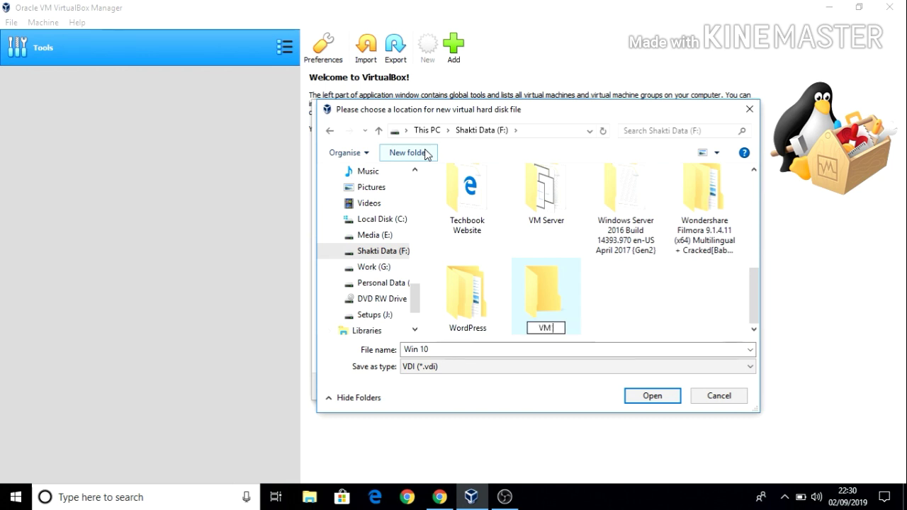
{"action": "key", "text": "Return"}
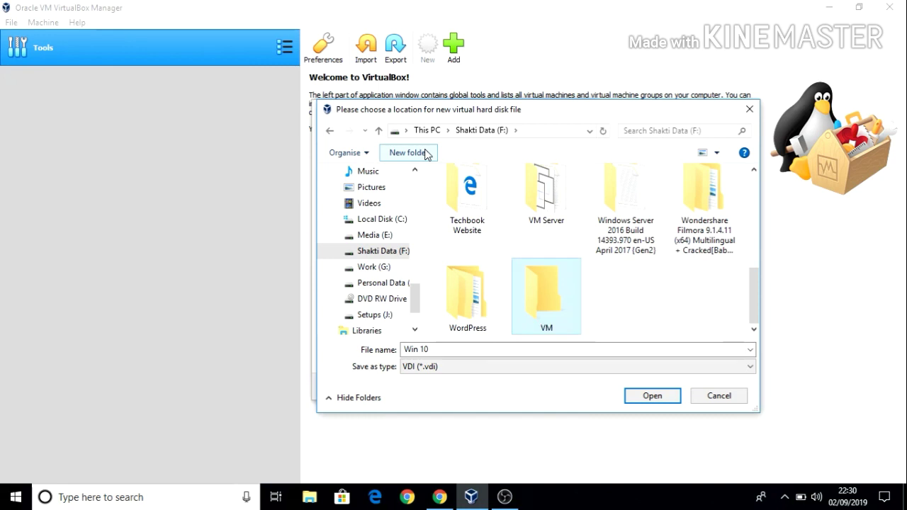
{"action": "key", "text": "Return"}
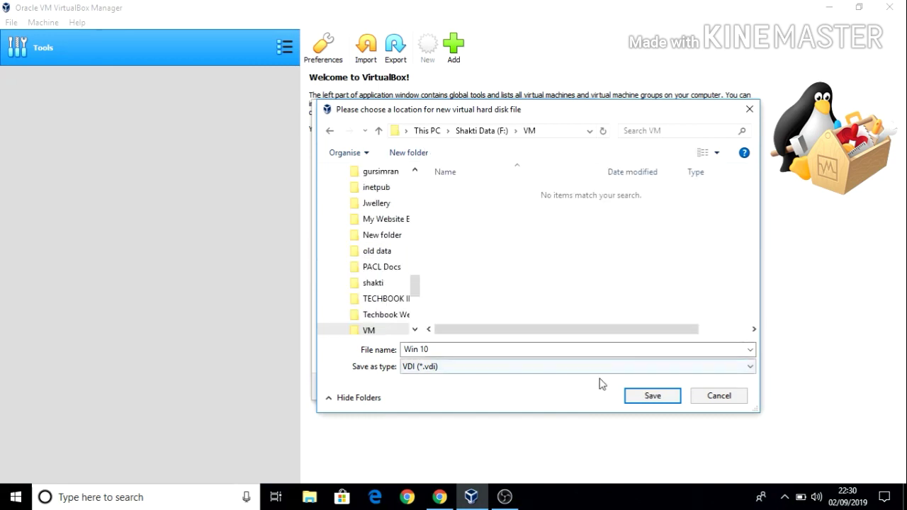
{"action": "left_click", "coordinate": [641, 396]}
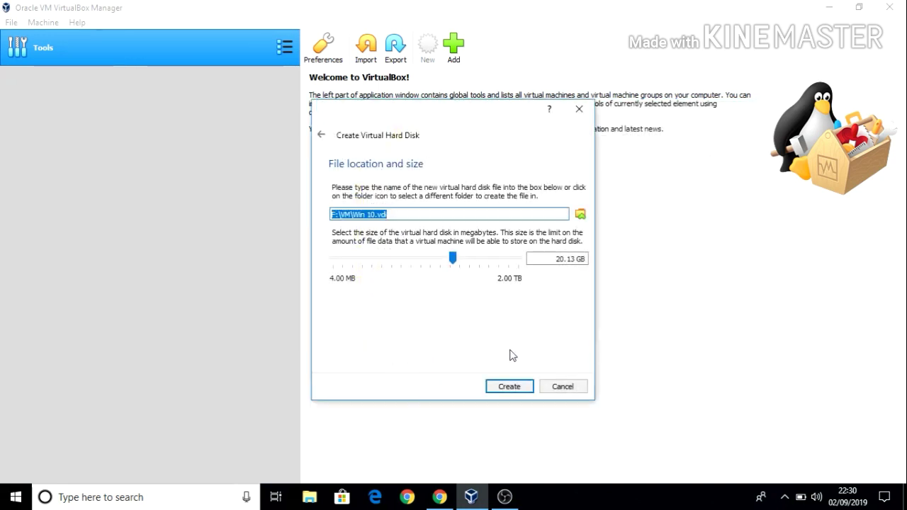
{"action": "left_click", "coordinate": [509, 387]}
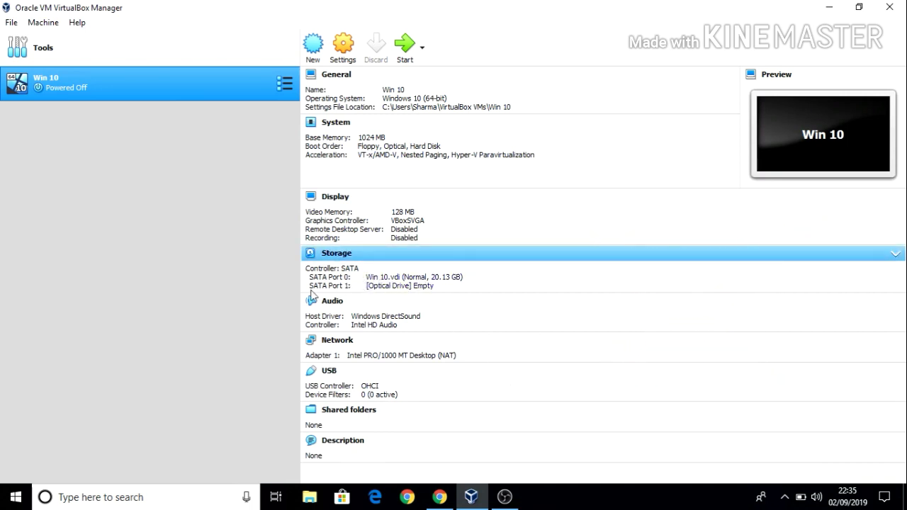
Load the Win10_English_x64.iso image from Shakti Data (F:) into the Win 10 optical drive
{"action": "left_click", "coordinate": [392, 286]}
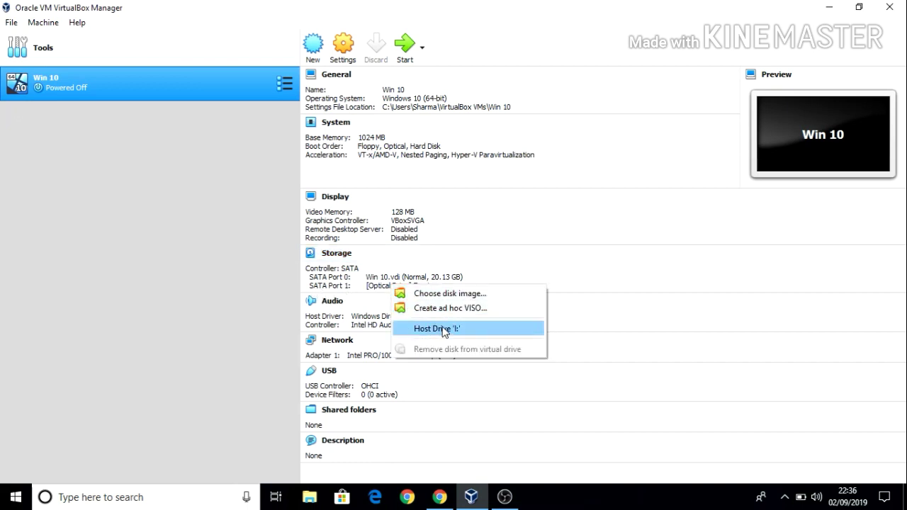
{"action": "left_click", "coordinate": [449, 293]}
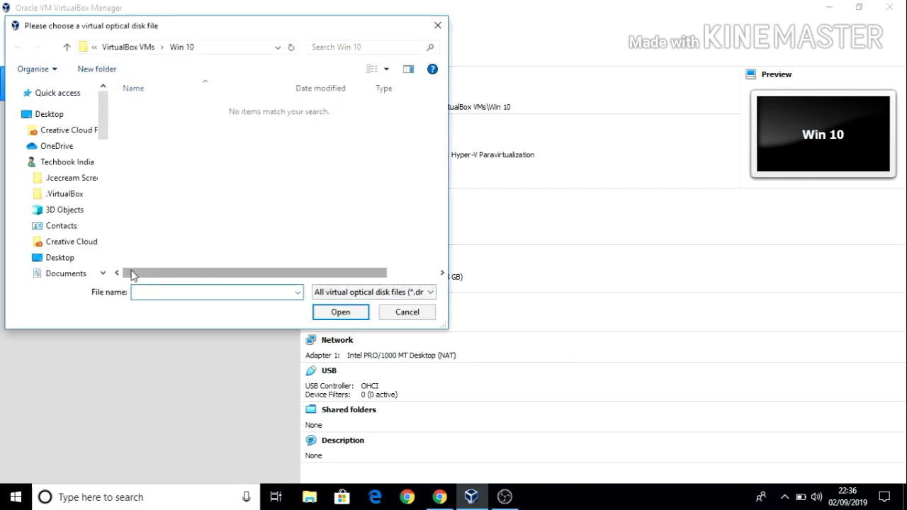
{"action": "left_click_drag", "start_coordinate": [102, 132], "coordinate": [101, 255]}
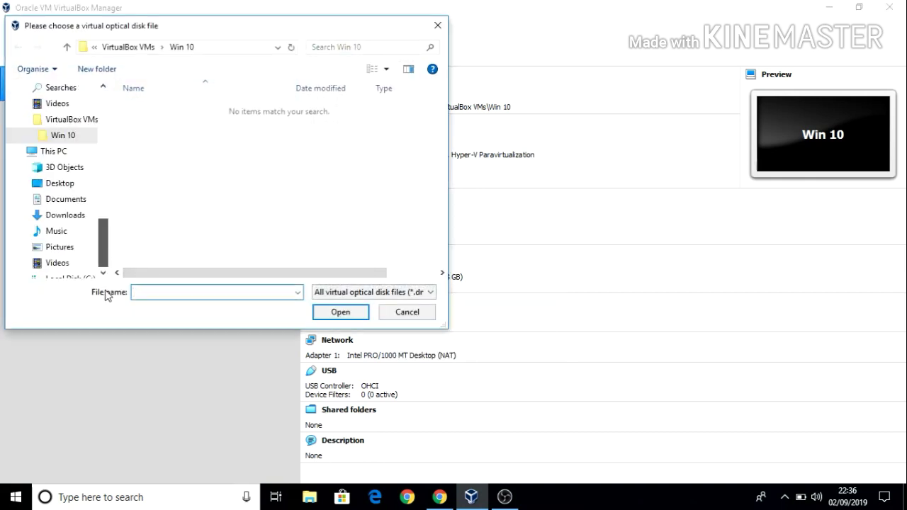
{"action": "left_click_drag", "start_coordinate": [106, 296], "coordinate": [107, 289]}
{"action": "left_click", "coordinate": [106, 255]}
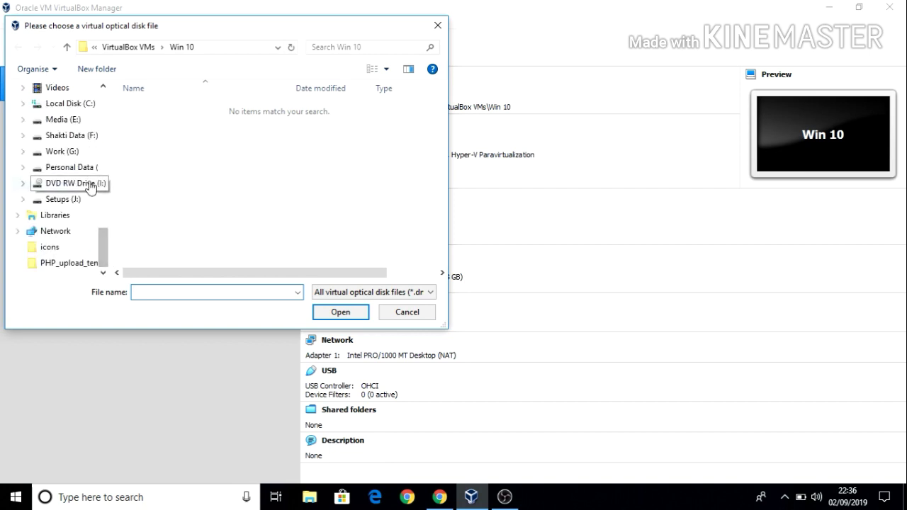
{"action": "left_click", "coordinate": [90, 135]}
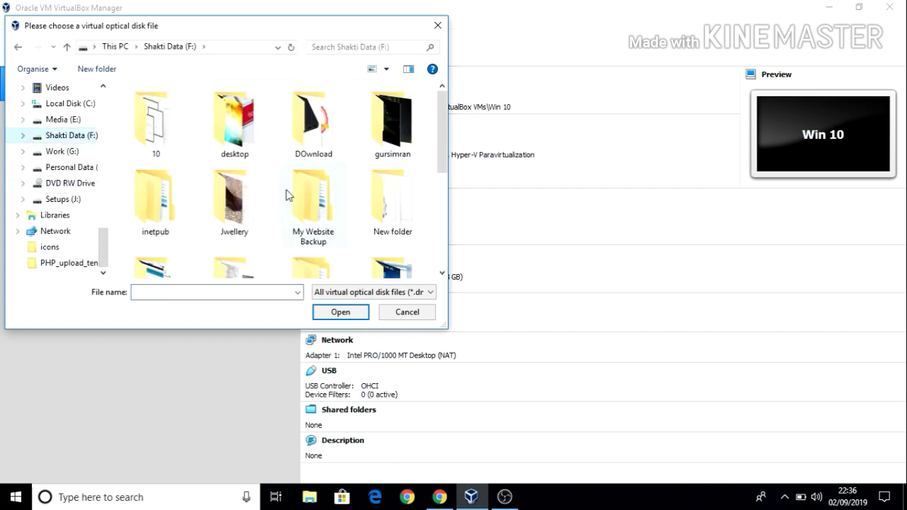
{"action": "left_click_drag", "start_coordinate": [440, 152], "coordinate": [440, 267]}
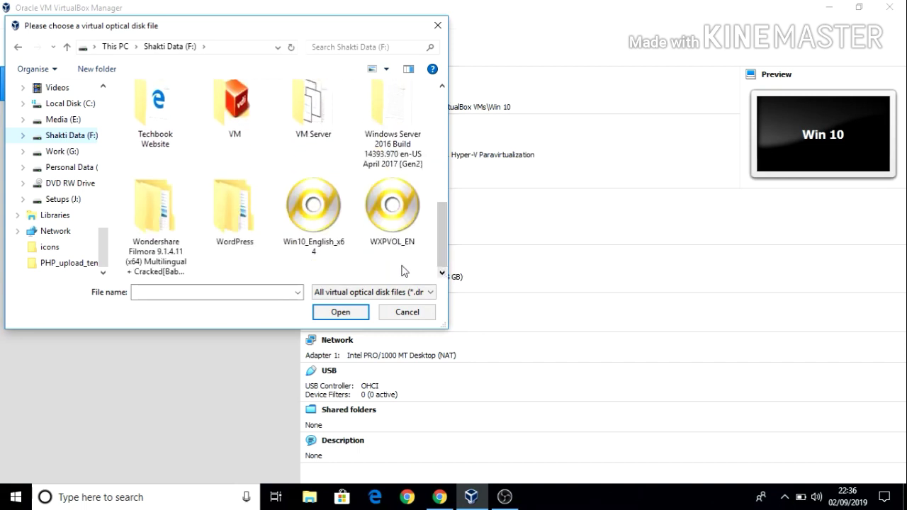
{"action": "double_click", "coordinate": [336, 254]}
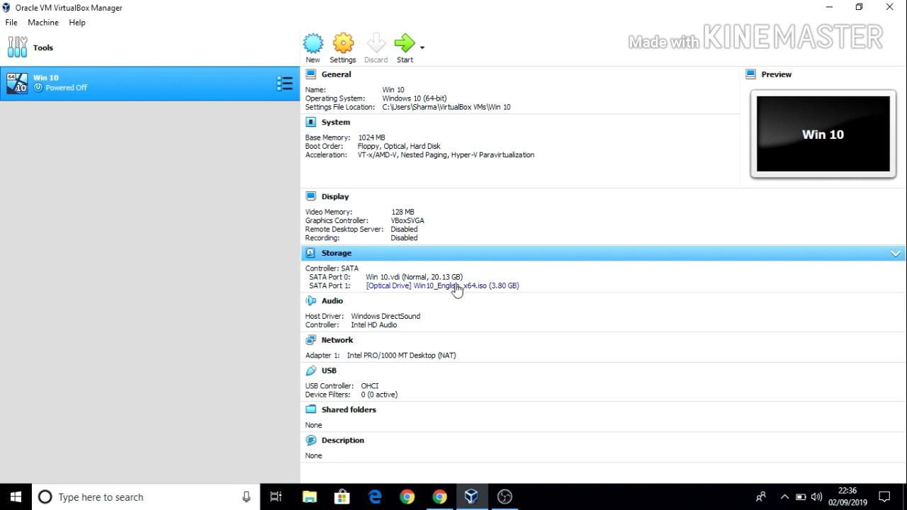
Start the Win 10 virtual machine and maximize its window
{"action": "left_click", "coordinate": [406, 47]}
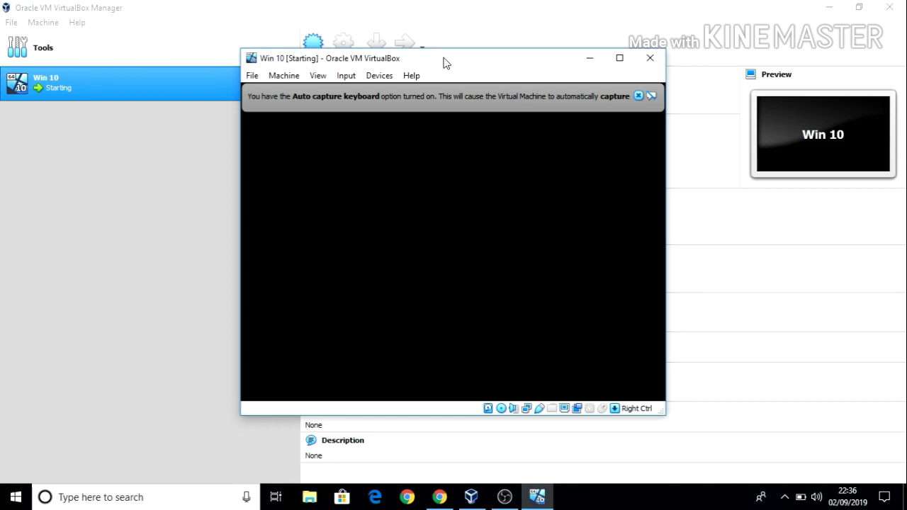
{"action": "double_click", "coordinate": [444, 58]}
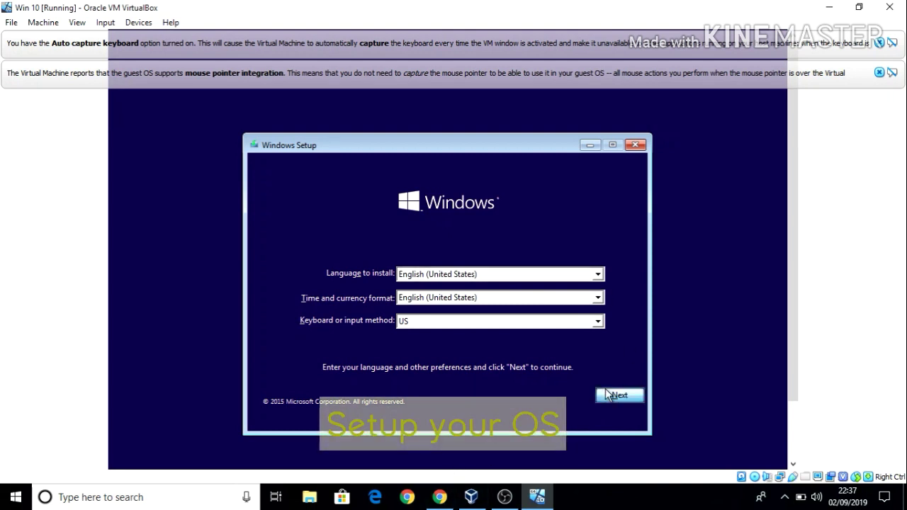
Keep the default language and keyboard settings and start the Windows installation
{"action": "left_click", "coordinate": [617, 395]}
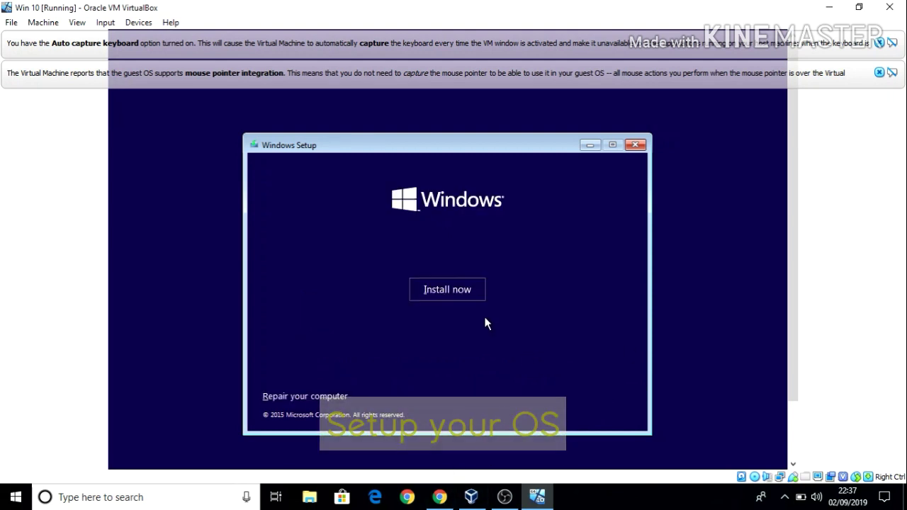
{"action": "left_click", "coordinate": [462, 289]}
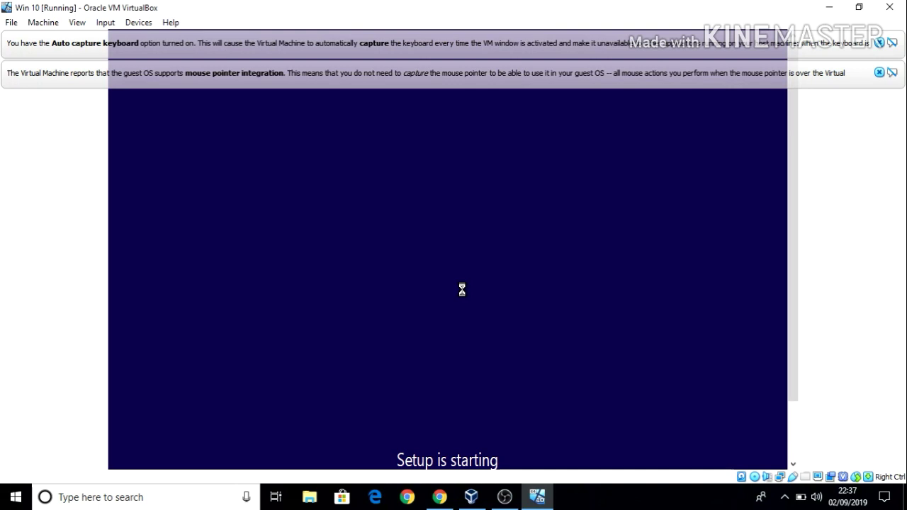
{"action": "left_click", "coordinate": [15, 500]}
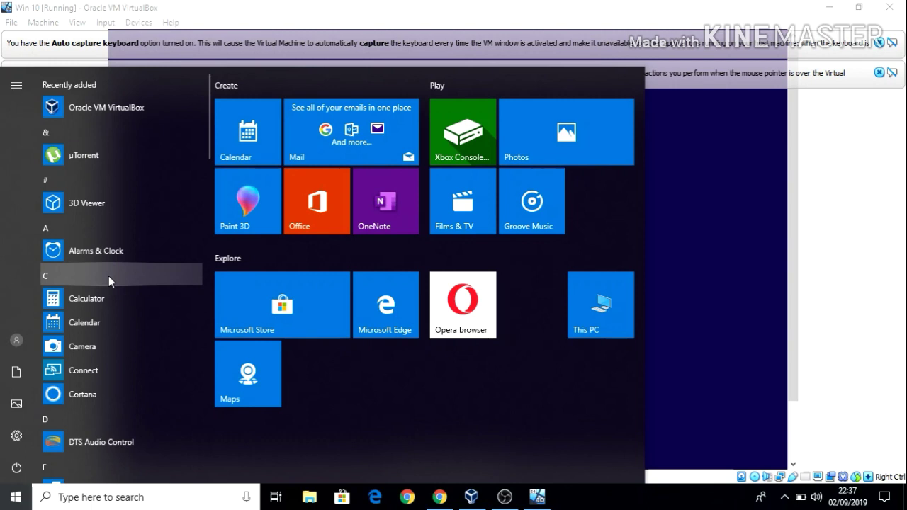
Search the host for 'task' and launch Task Manager
{"action": "type", "text": "tas"}
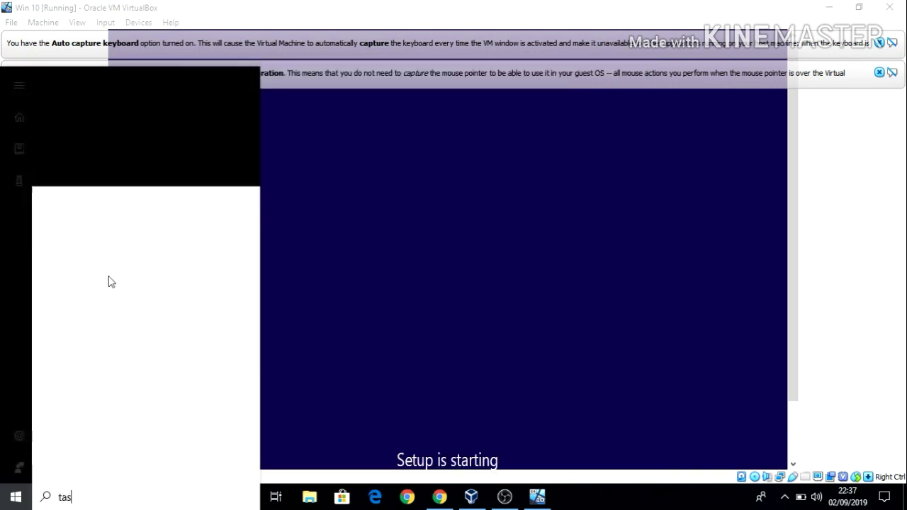
{"action": "type", "text": "k"}
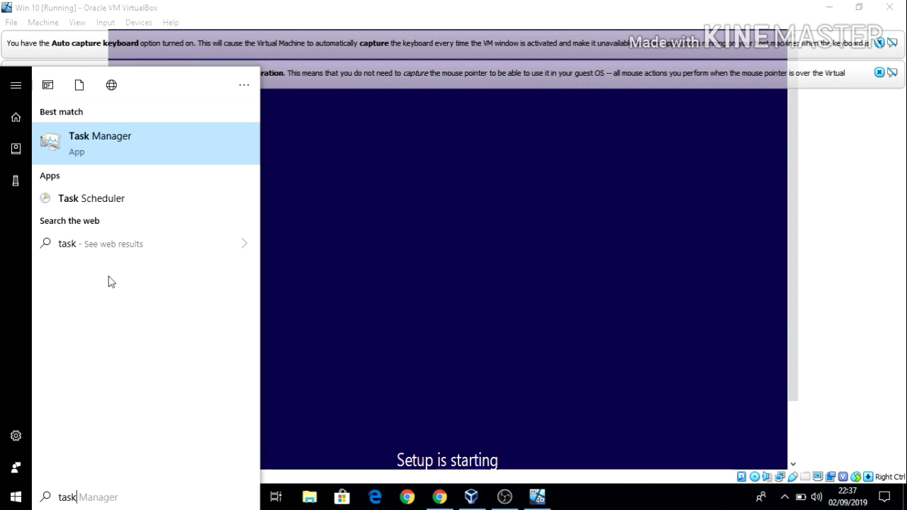
{"action": "left_click", "coordinate": [104, 137]}
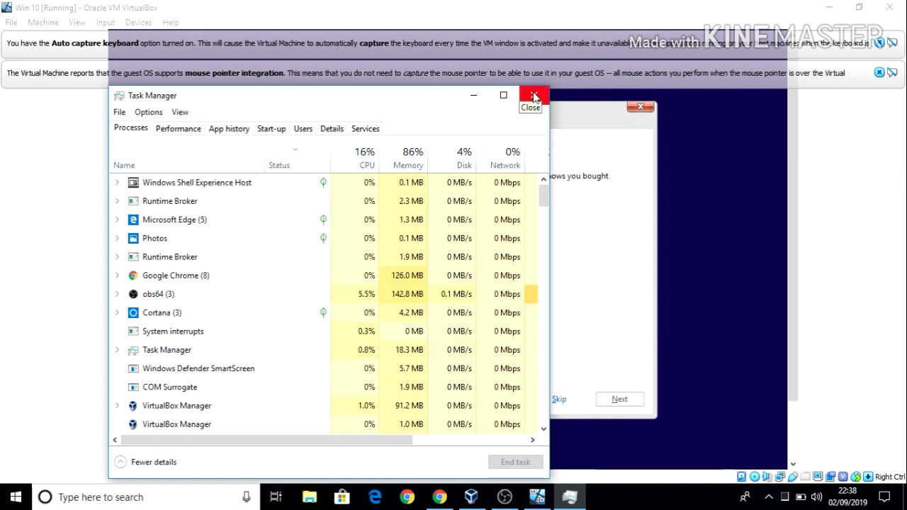
Hide Task Manager, skip the product key, keep Windows 10 Pro, accept the license, and choose Custom install
{"action": "left_click", "coordinate": [474, 97]}
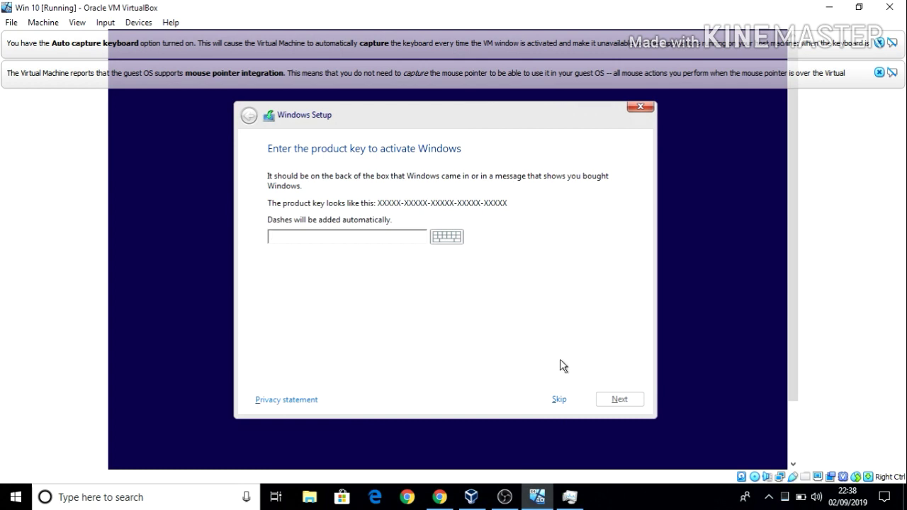
{"action": "left_click", "coordinate": [557, 399]}
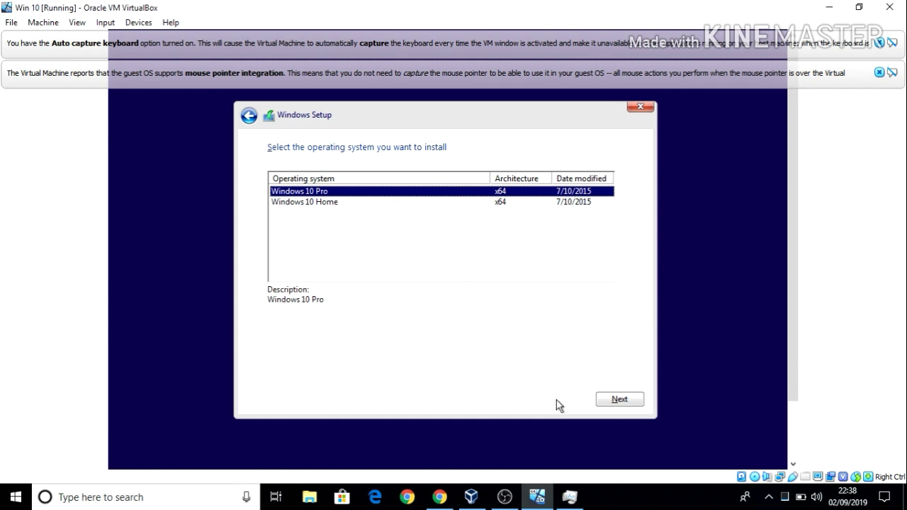
{"action": "left_click", "coordinate": [637, 401]}
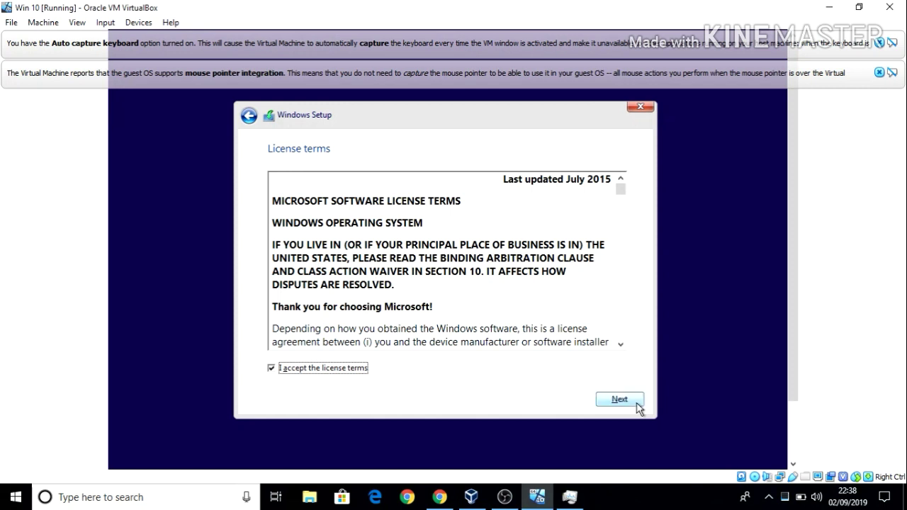
{"action": "left_click", "coordinate": [616, 399]}
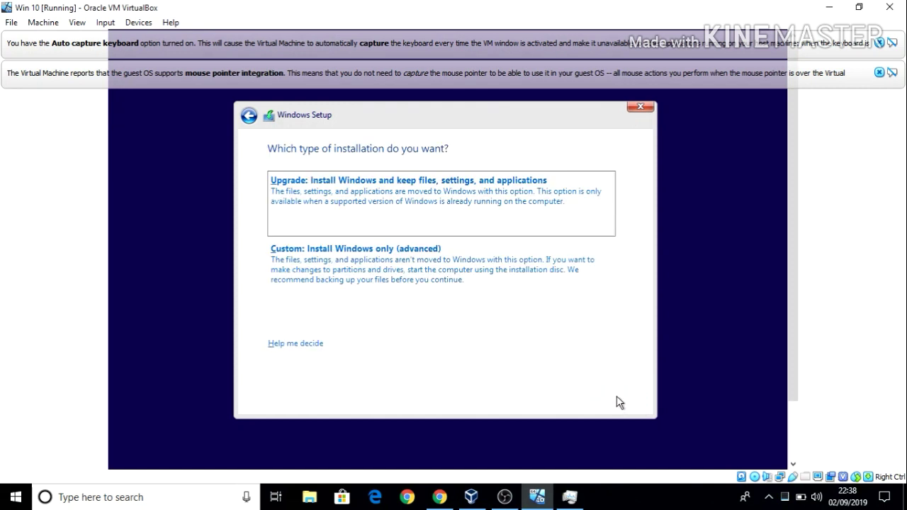
{"action": "left_click", "coordinate": [522, 269]}
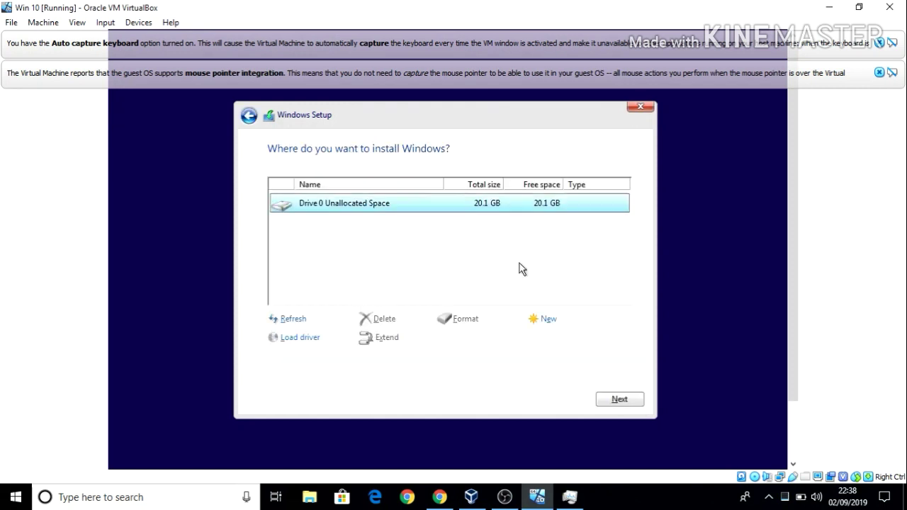
Create a 20612 MB partition in Drive 0's unallocated space and install Windows onto Partition 2
{"action": "left_click", "coordinate": [549, 319]}
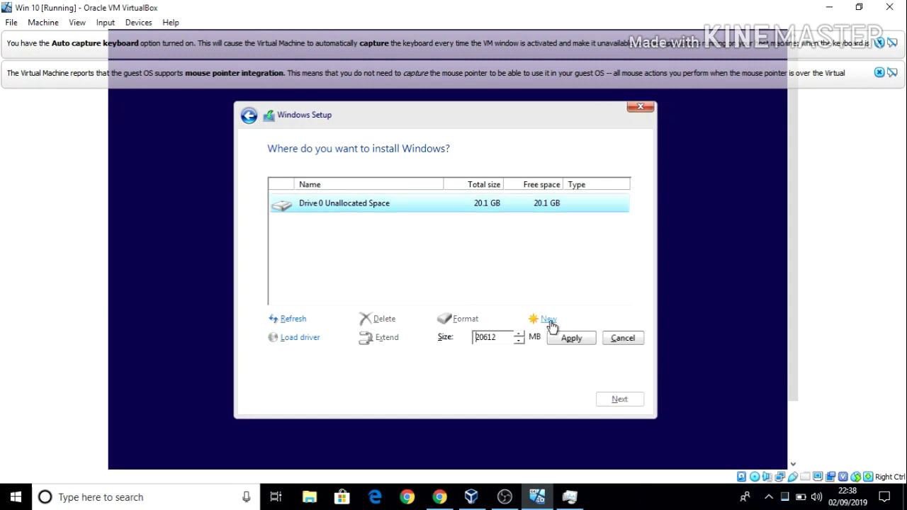
{"action": "left_click", "coordinate": [561, 340]}
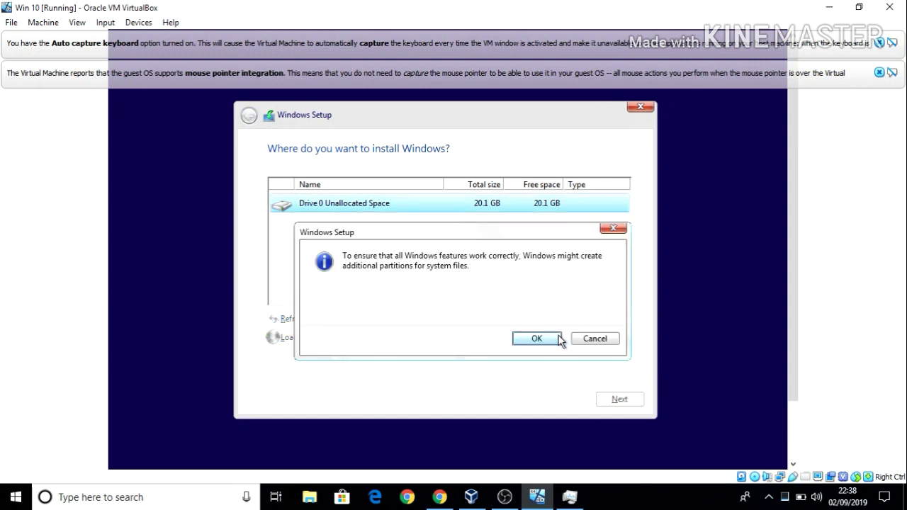
{"action": "left_click", "coordinate": [536, 339]}
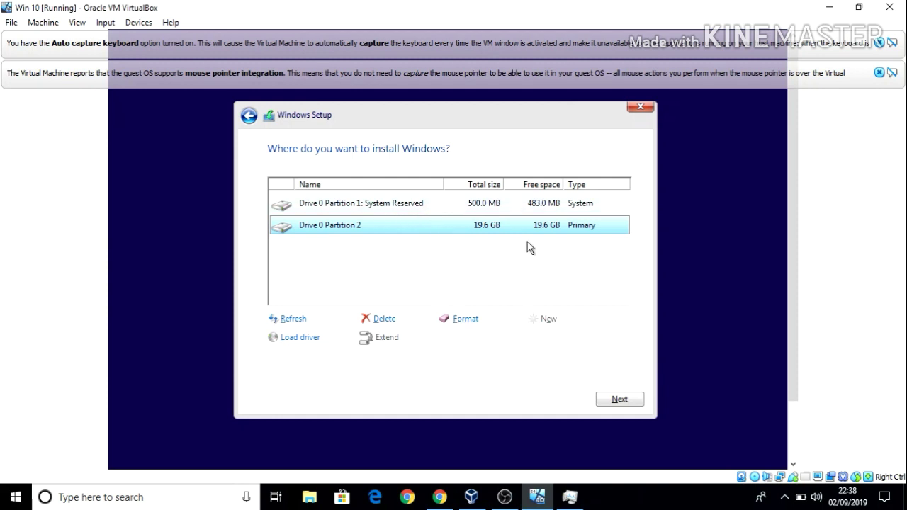
{"action": "left_click", "coordinate": [627, 403]}
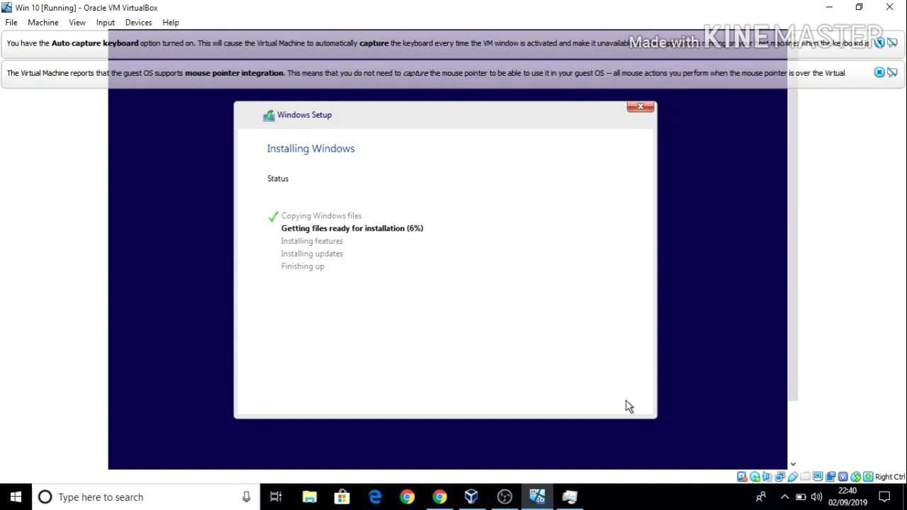
Bring Task Manager back over the VM while setup prepares files
{"action": "left_click", "coordinate": [571, 498]}
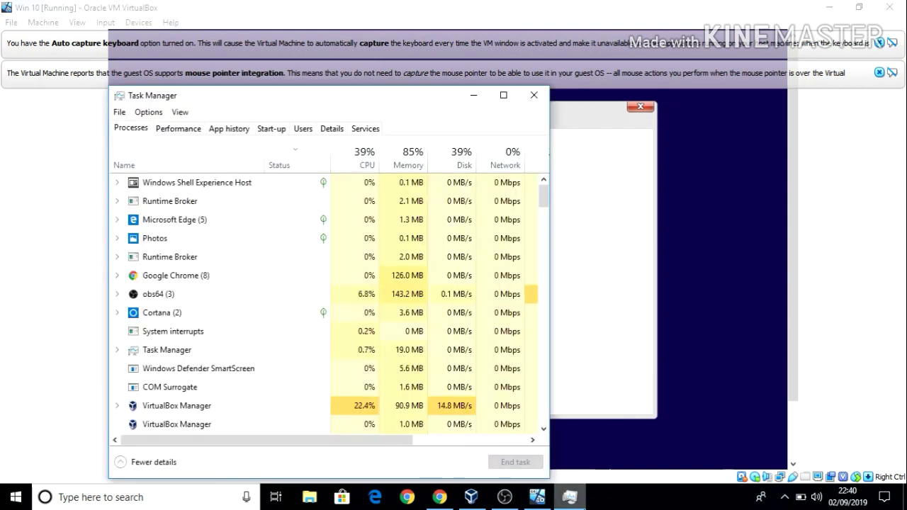
Minimise Task Manager and let Windows Setup finish and restart the VM
{"action": "left_click", "coordinate": [478, 100]}
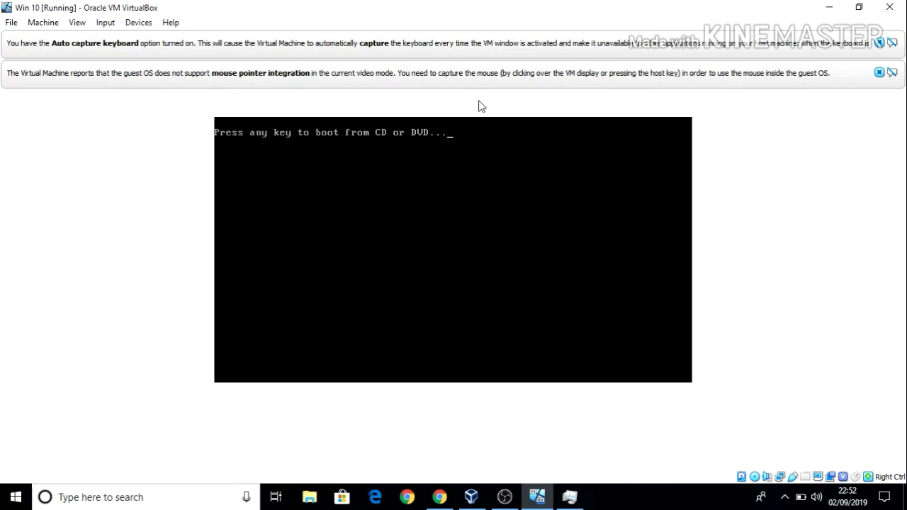
Answer the boot-from-CD prompt and wait through Getting ready until the product key page appears
{"action": "key", "text": "Return"}
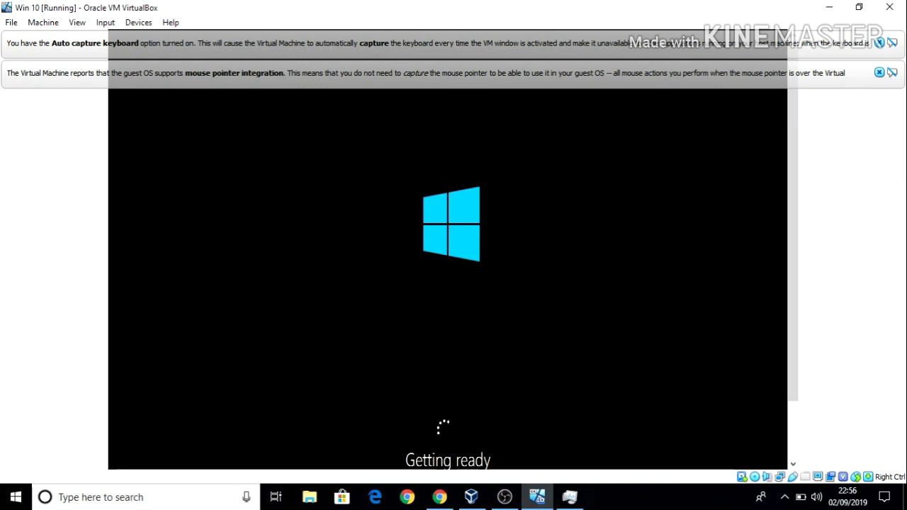
{"action": "left_click", "coordinate": [570, 503]}
{"action": "left_click", "coordinate": [570, 503]}
{"action": "left_click_drag", "start_coordinate": [792, 379], "coordinate": [794, 419]}
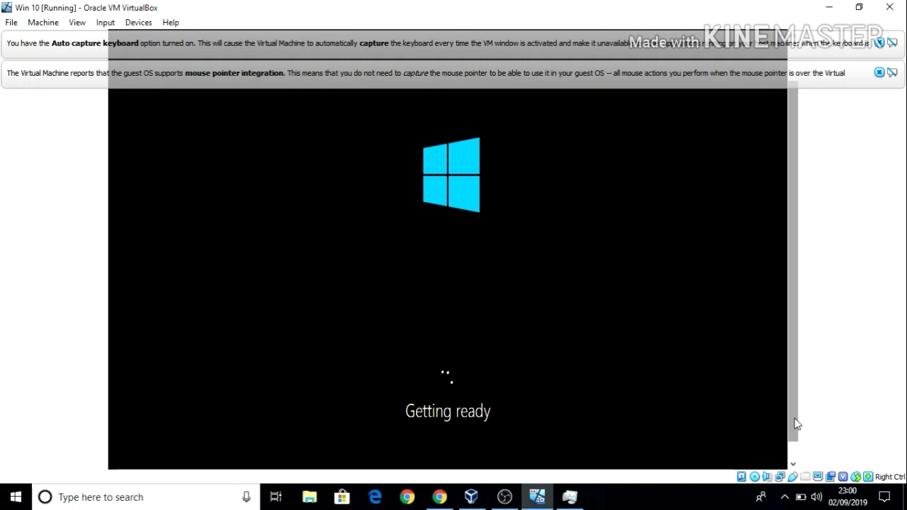
{"action": "left_click", "coordinate": [570, 497]}
{"action": "left_click", "coordinate": [571, 498]}
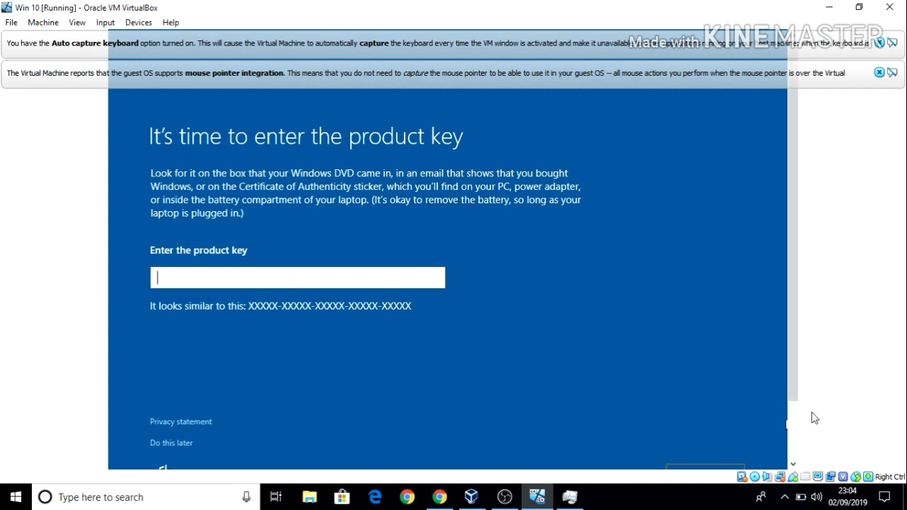
Scroll to the bottom of the product key page and choose 'Do this later'
{"action": "left_click", "coordinate": [792, 412]}
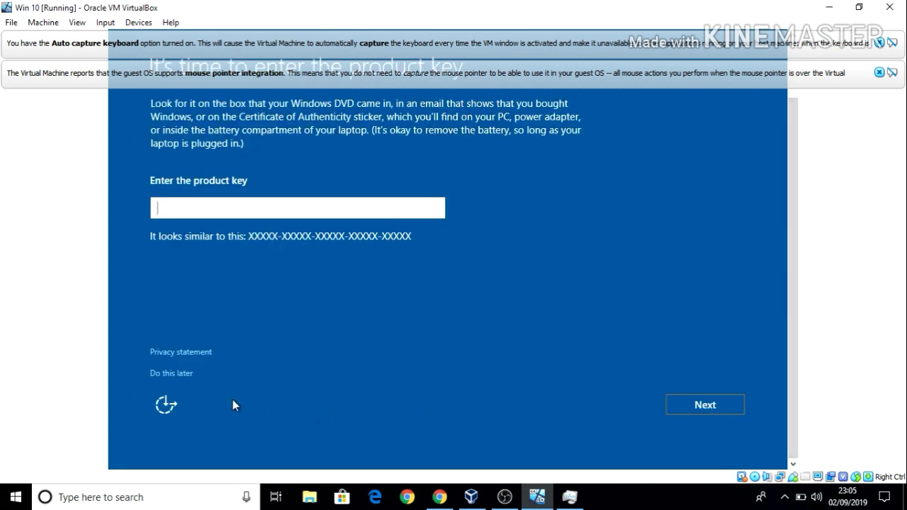
{"action": "left_click", "coordinate": [170, 373]}
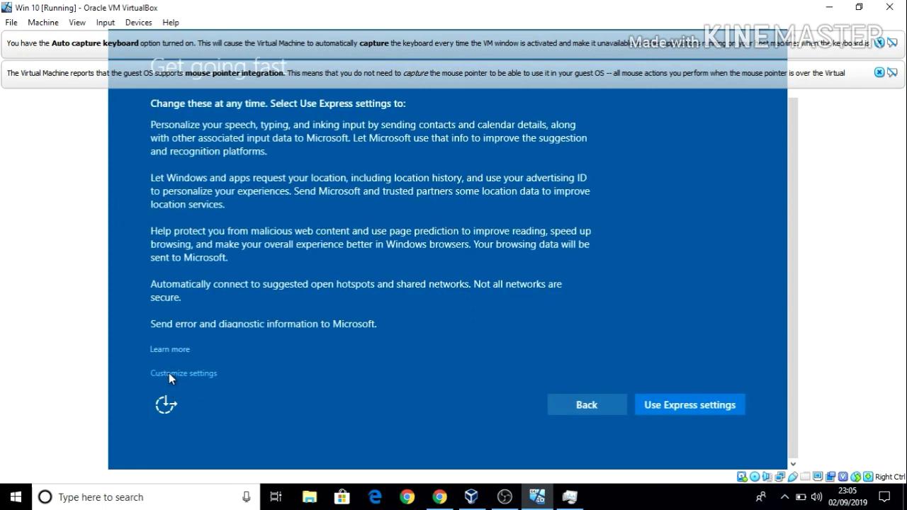
Accept 'Use Express settings' on the Get going fast page
{"action": "left_click", "coordinate": [695, 404]}
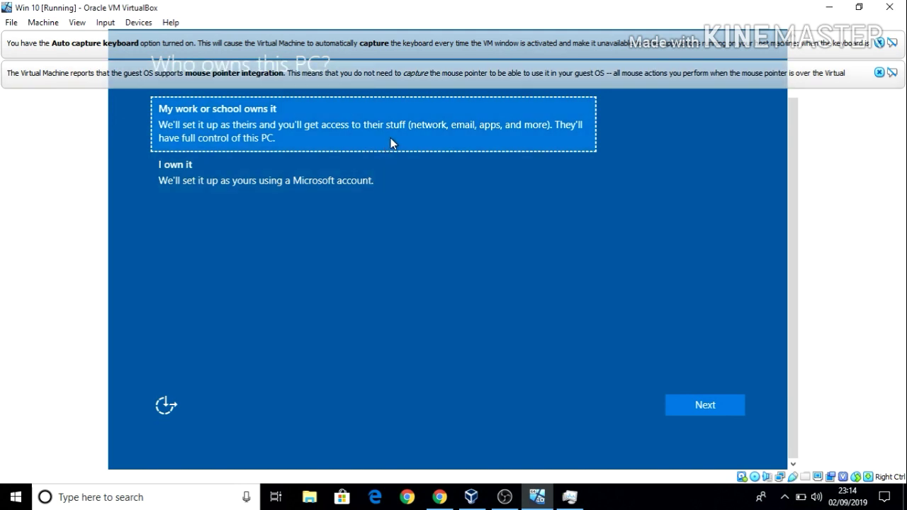
Continue past 'Who owns this PC?' and select 'Join a local Active Directory domain'
{"action": "left_click", "coordinate": [705, 408]}
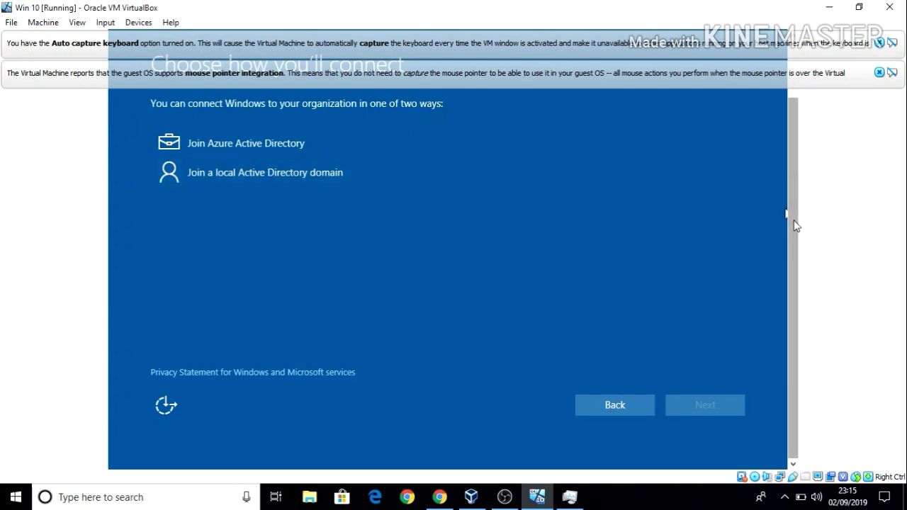
{"action": "left_click_drag", "start_coordinate": [795, 226], "coordinate": [776, 210]}
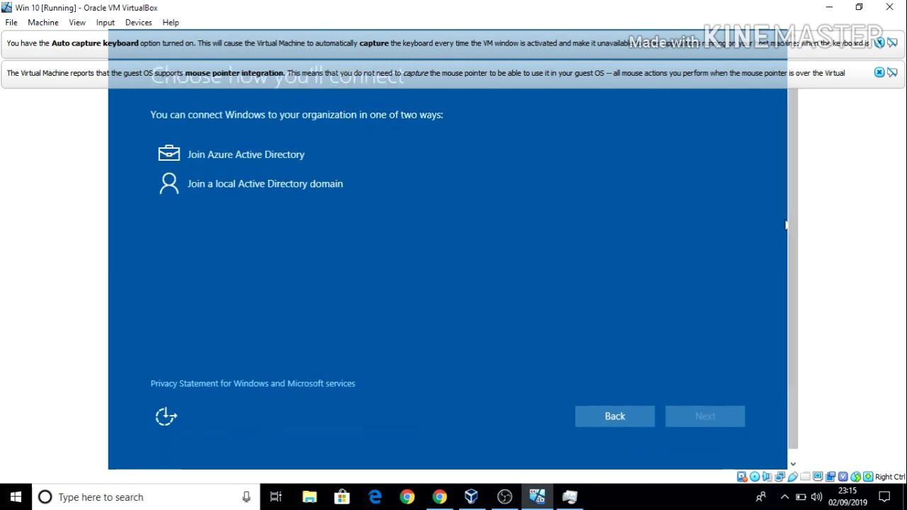
{"action": "left_click", "coordinate": [387, 184]}
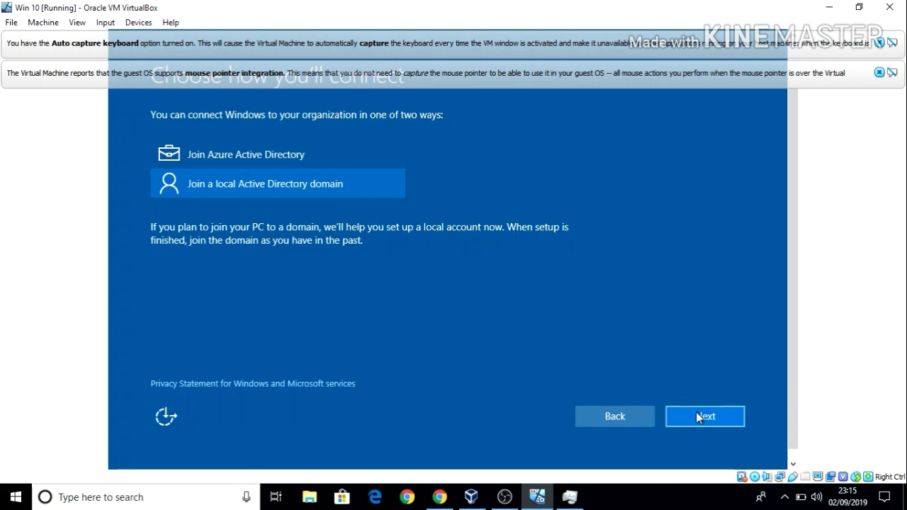
Fill the local account form with user name 'test' and a password entered twice
{"action": "left_click", "coordinate": [695, 411]}
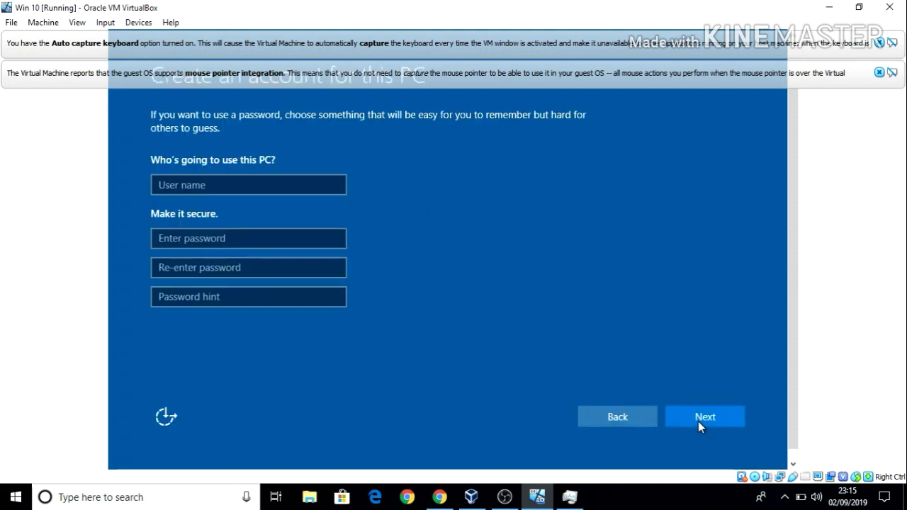
{"action": "left_click", "coordinate": [196, 187]}
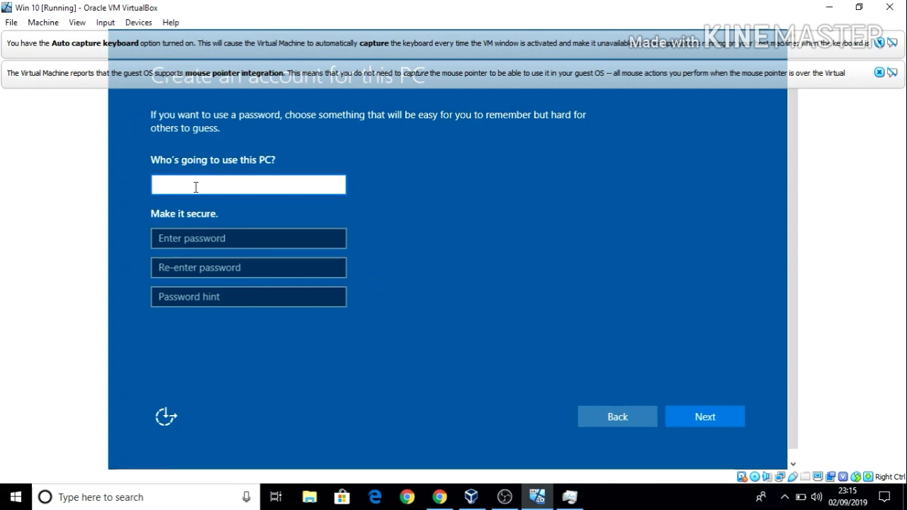
{"action": "type", "text": "test"}
{"action": "left_click", "coordinate": [200, 241]}
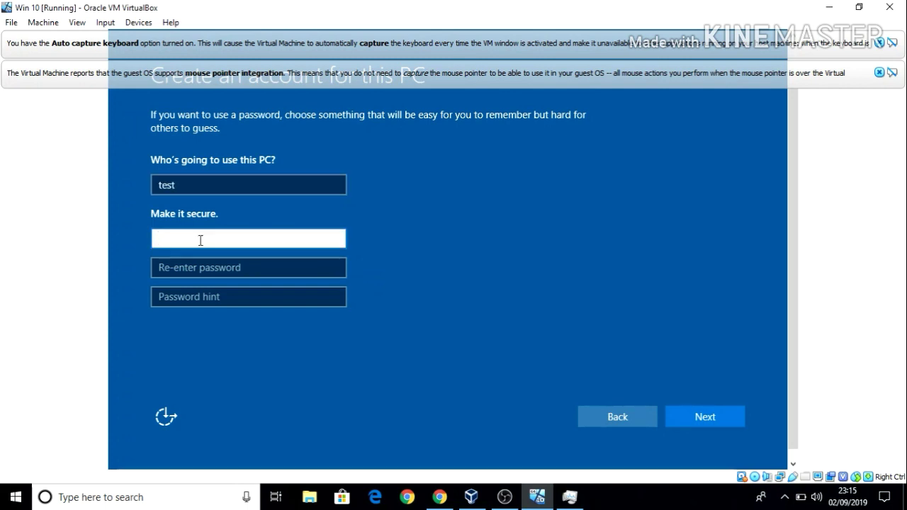
{"action": "type", "text": "test1"}
{"action": "key", "text": "Tab"}
{"action": "type", "text": "t"}
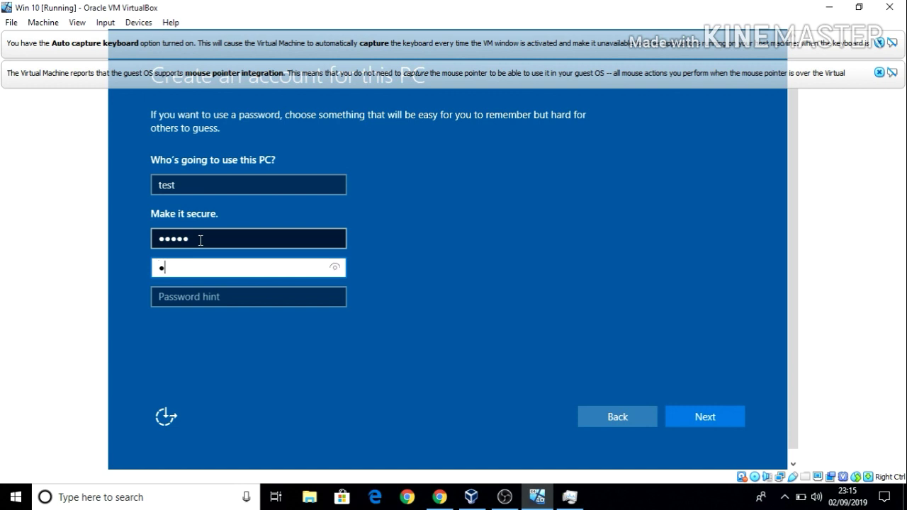
{"action": "type", "text": "est1"}
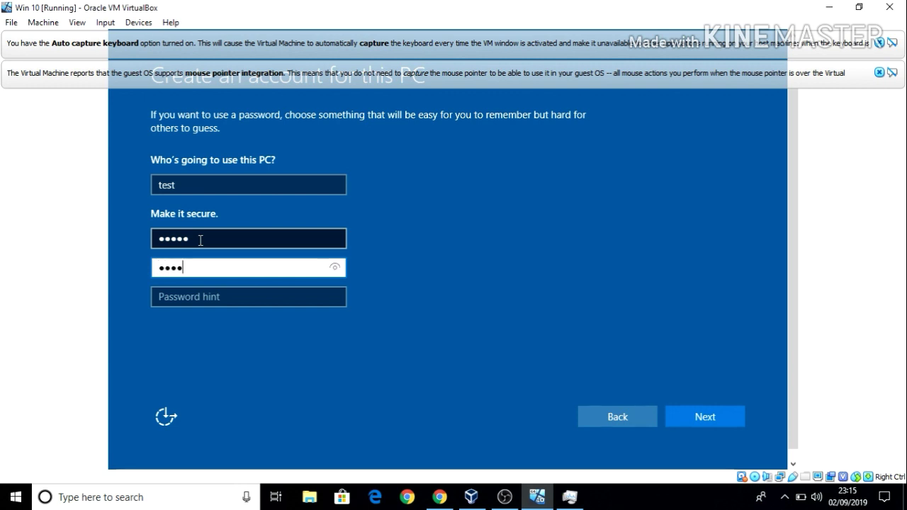
{"action": "left_click", "coordinate": [679, 416]}
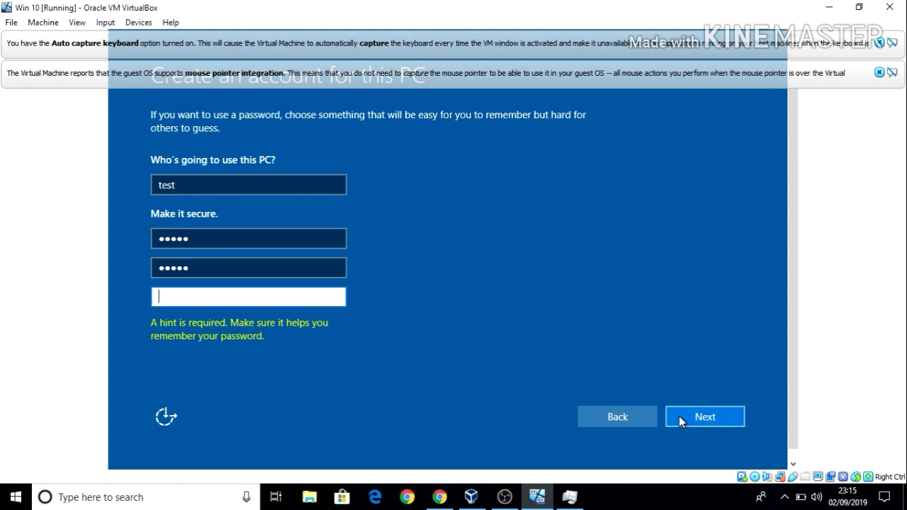
Fill in the required password hint and submit the 'test' account
{"action": "type", "text": "a"}
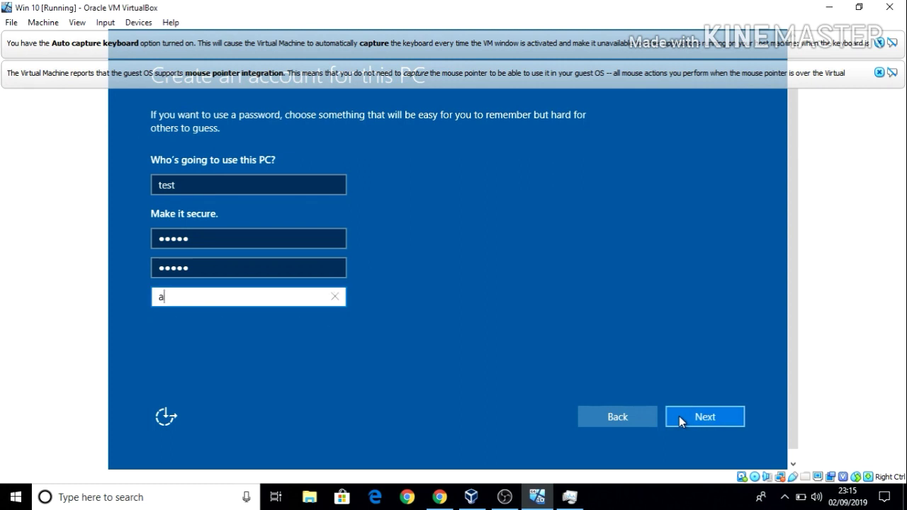
{"action": "left_click", "coordinate": [679, 415]}
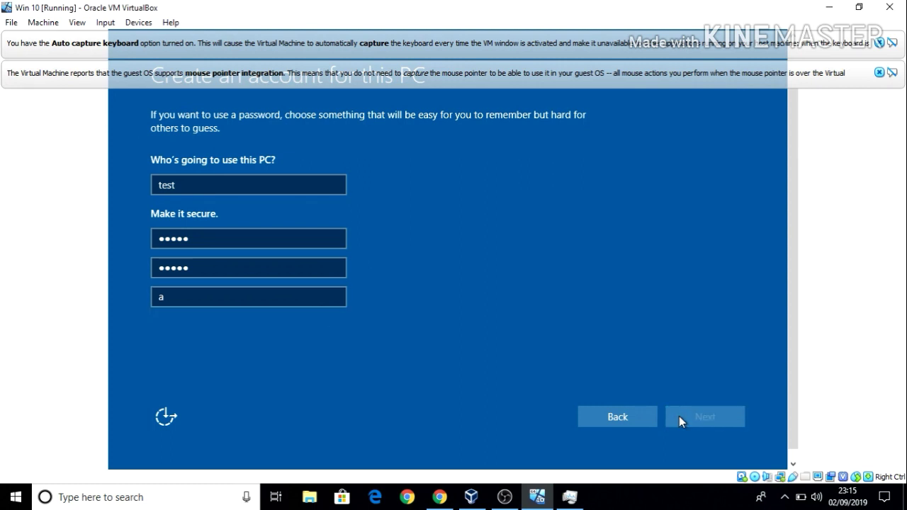